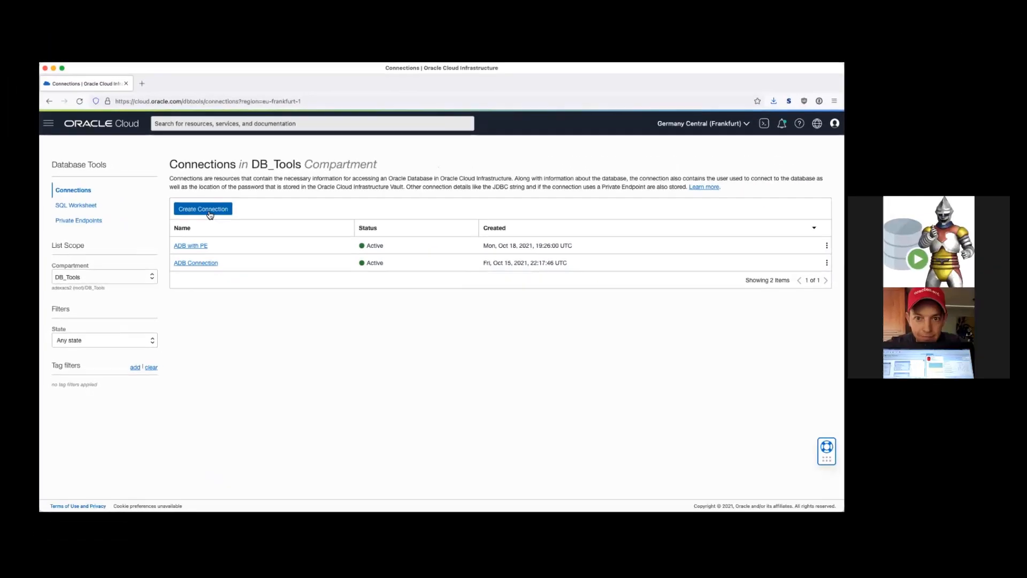
Start a new connection named myDatabaseConnection with database type DB System Database.
click(210, 215)
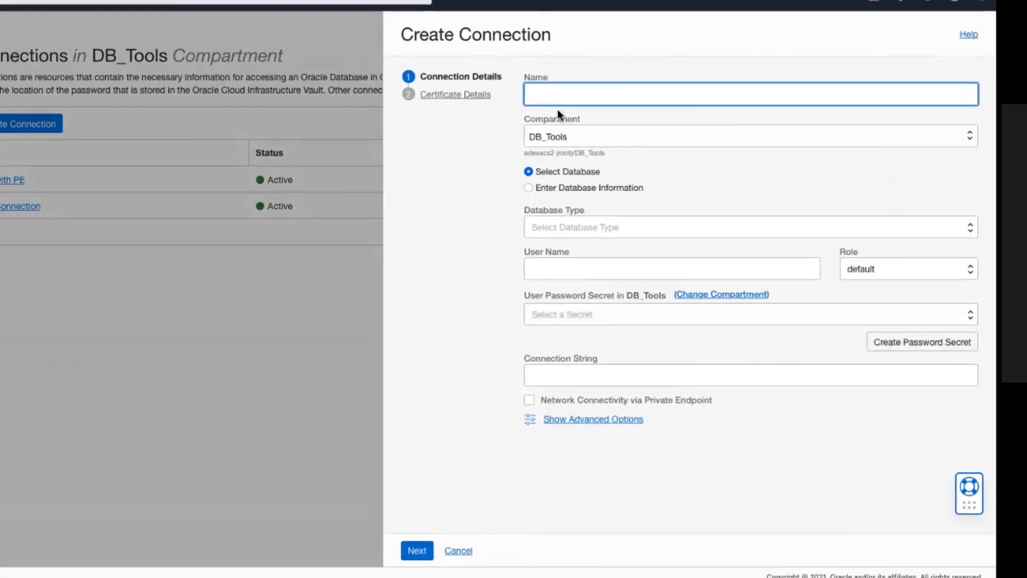
text(myDatabaseConnec)
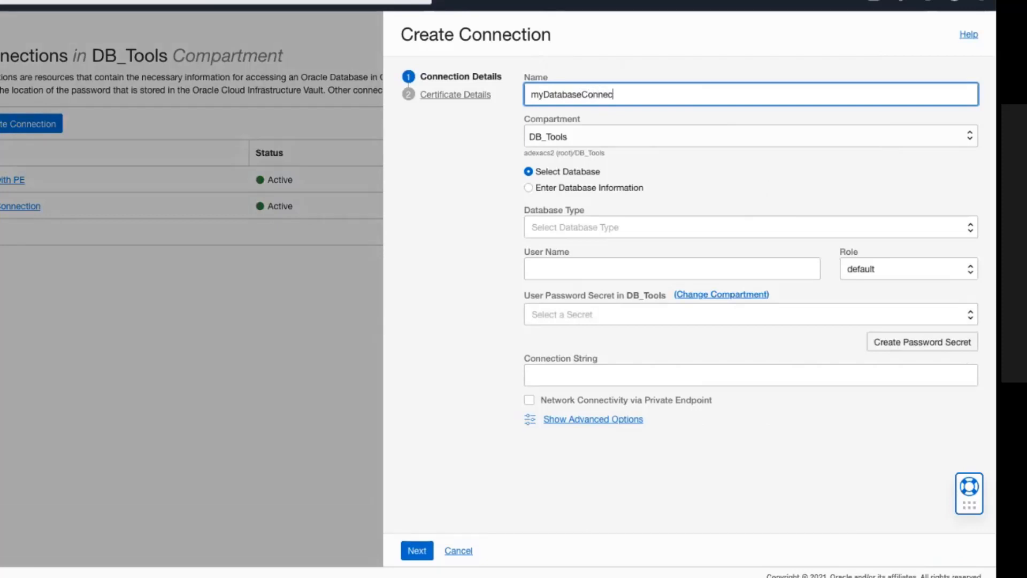
text(tion)
click(727, 191)
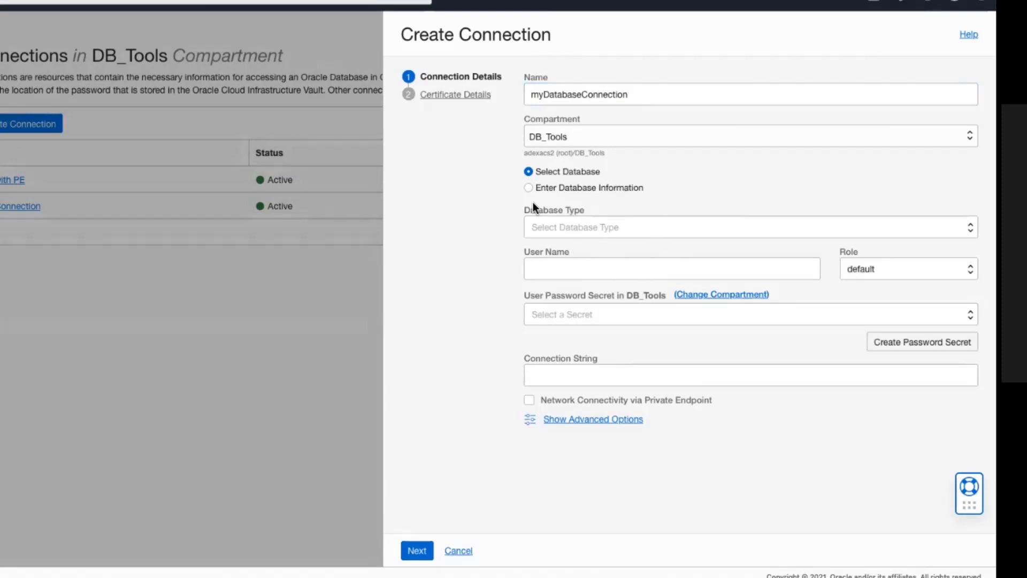
click(586, 223)
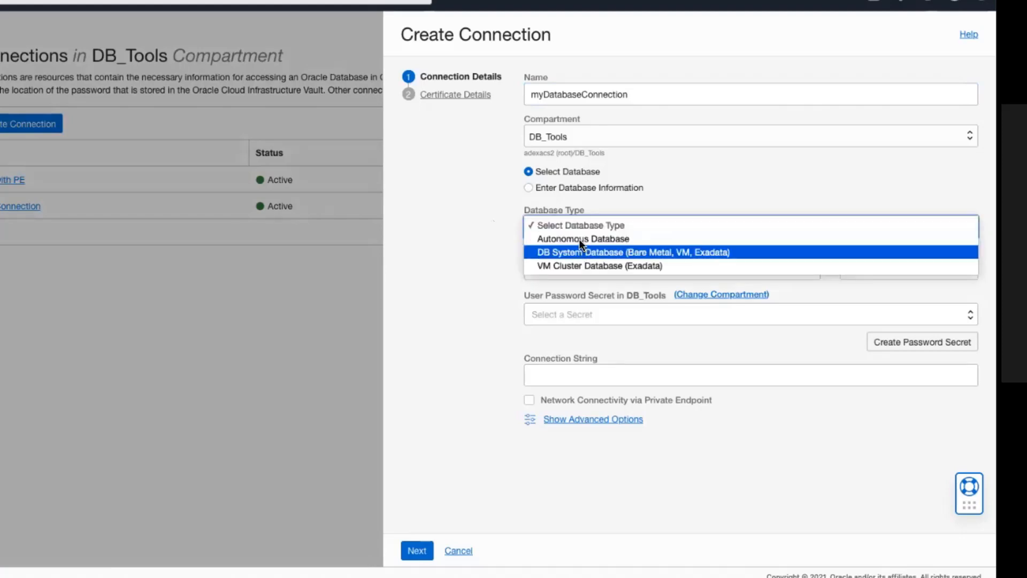
click(616, 252)
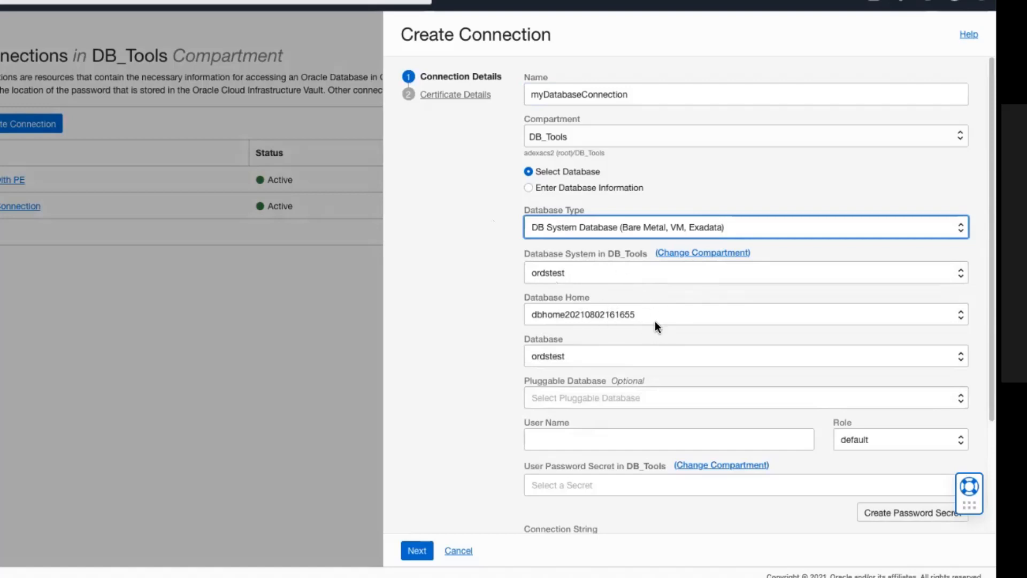
Choose test19 as the connection's pluggable database.
click(636, 401)
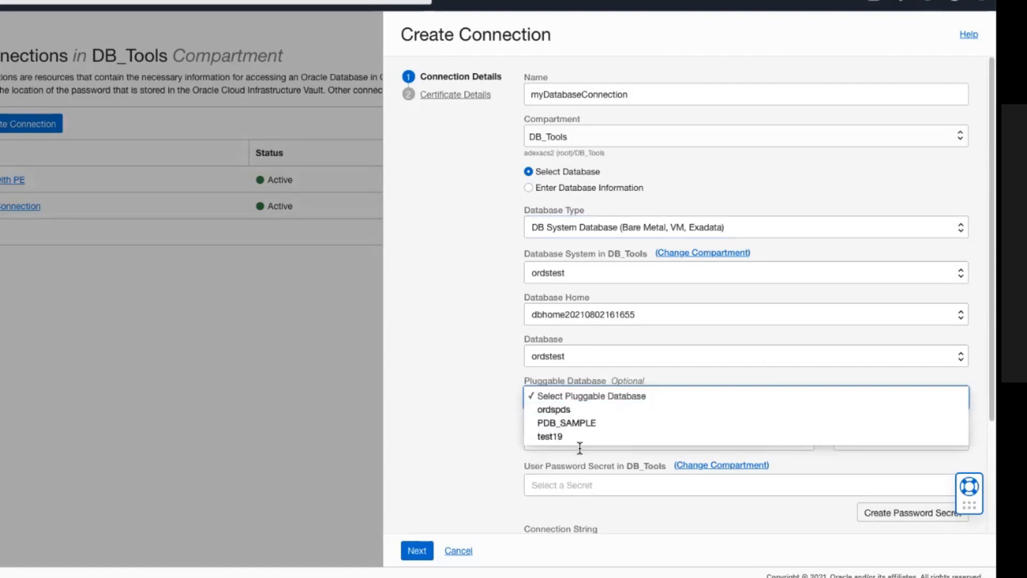
click(550, 436)
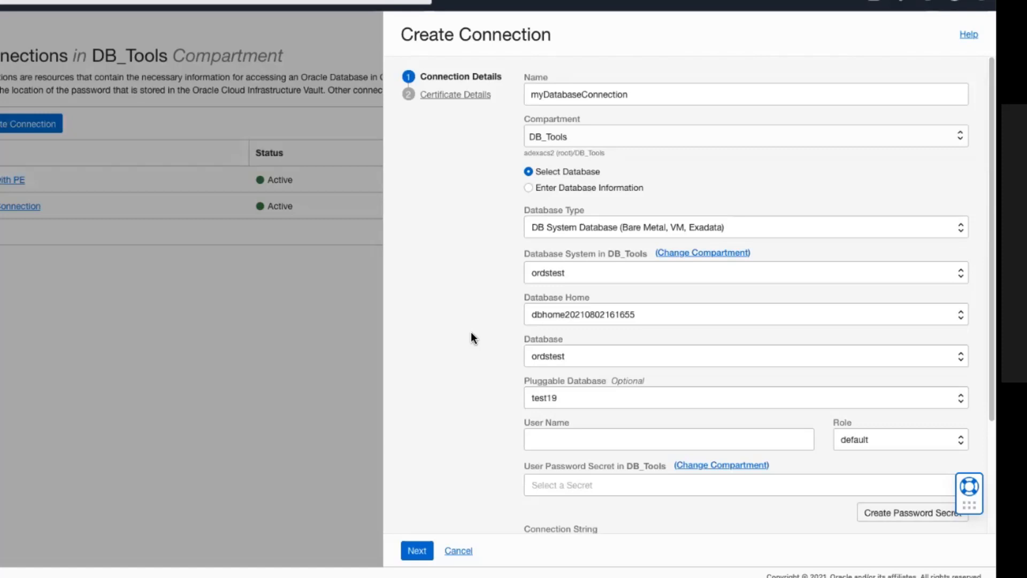
scroll(543, 478, down, 3)
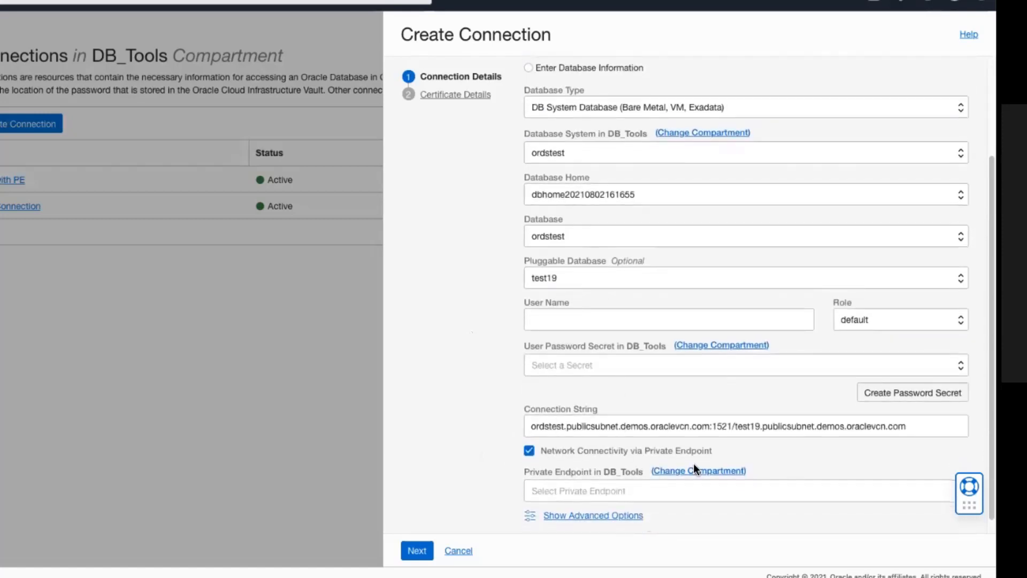
click(593, 318)
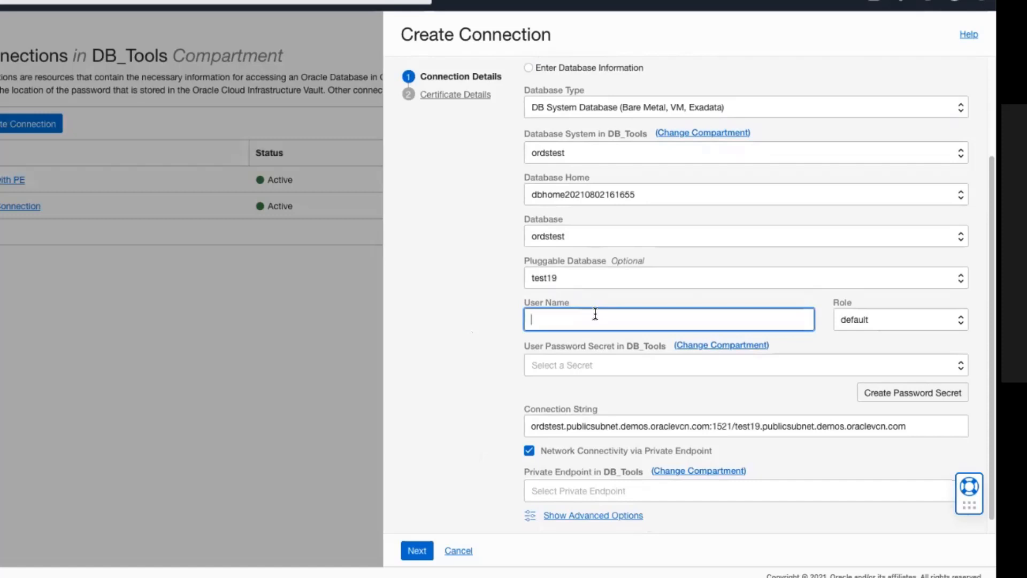
text(dbtools)
click(900, 320)
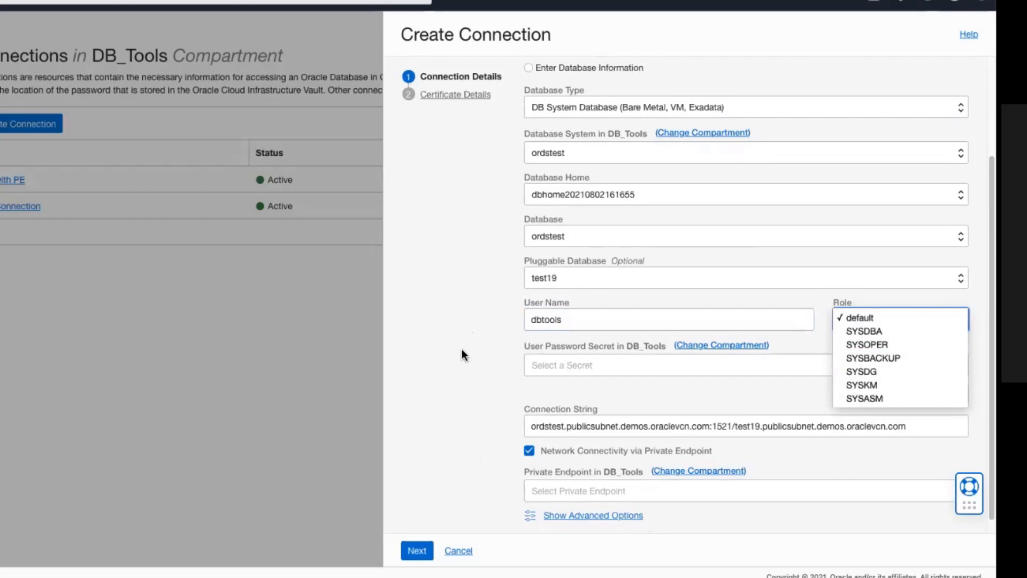
click(463, 336)
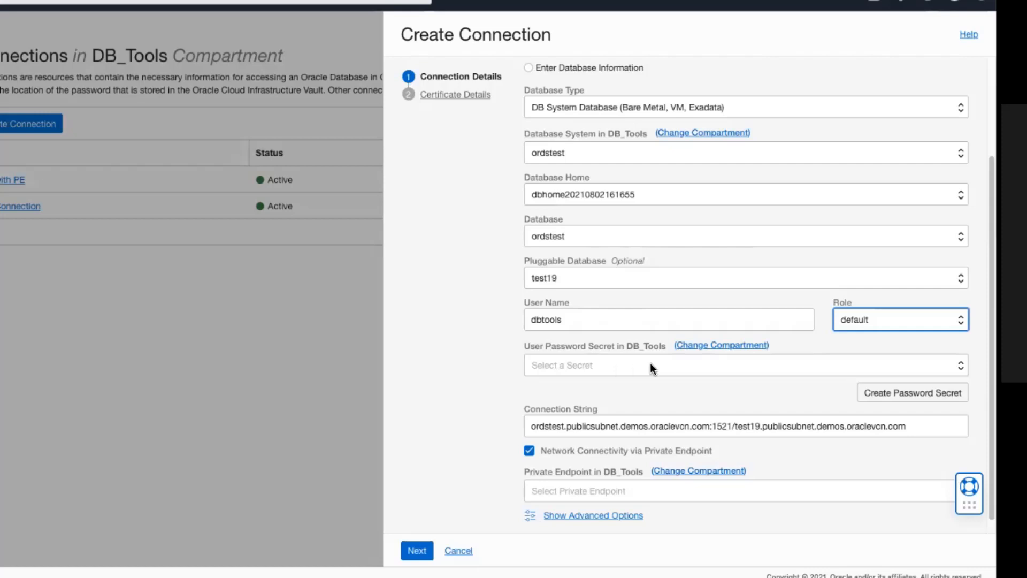
click(610, 366)
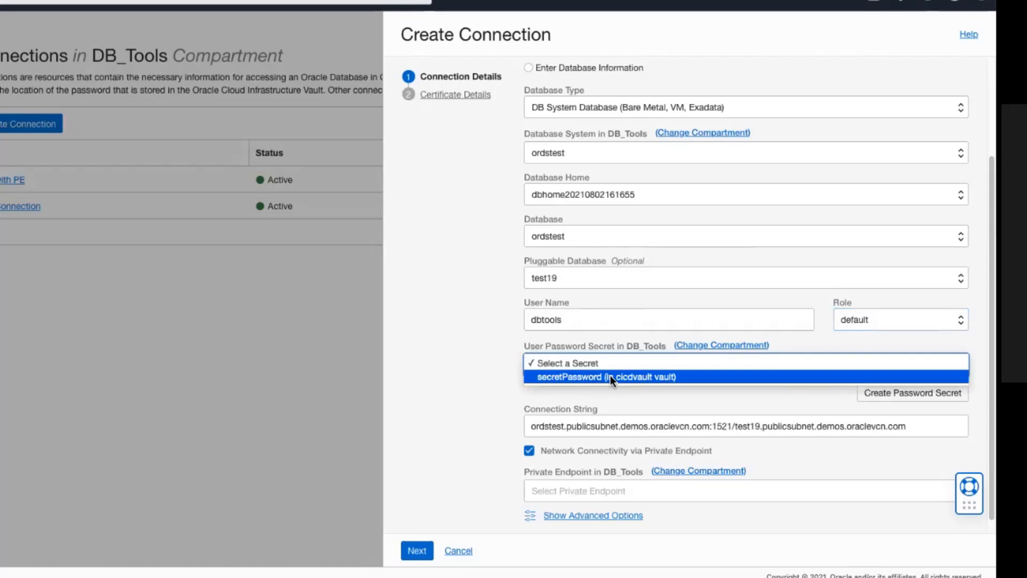
click(610, 377)
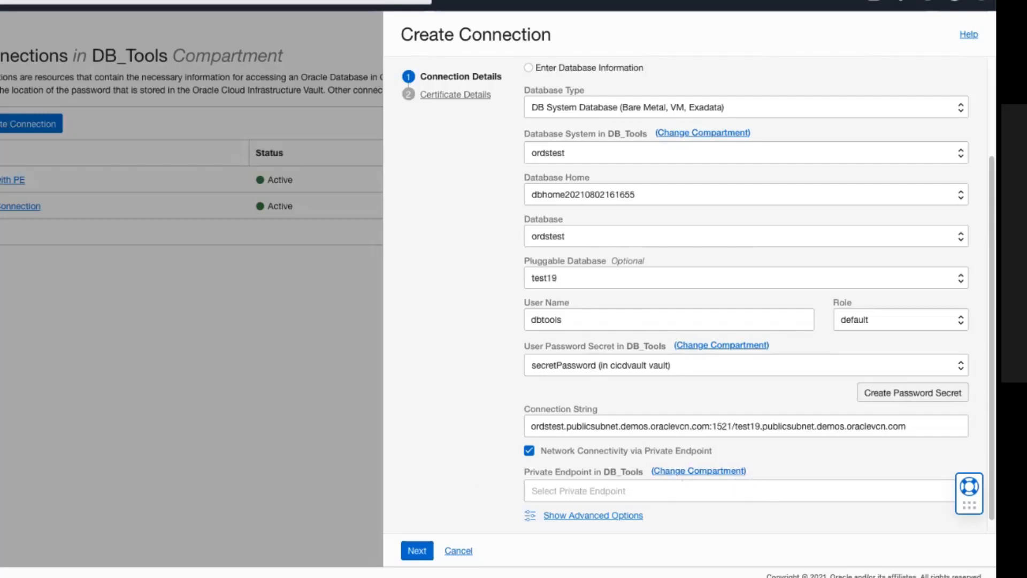
Route the connection through private endpoint PE3 and advance to Certificate Details.
scroll(759, 297, down, 1)
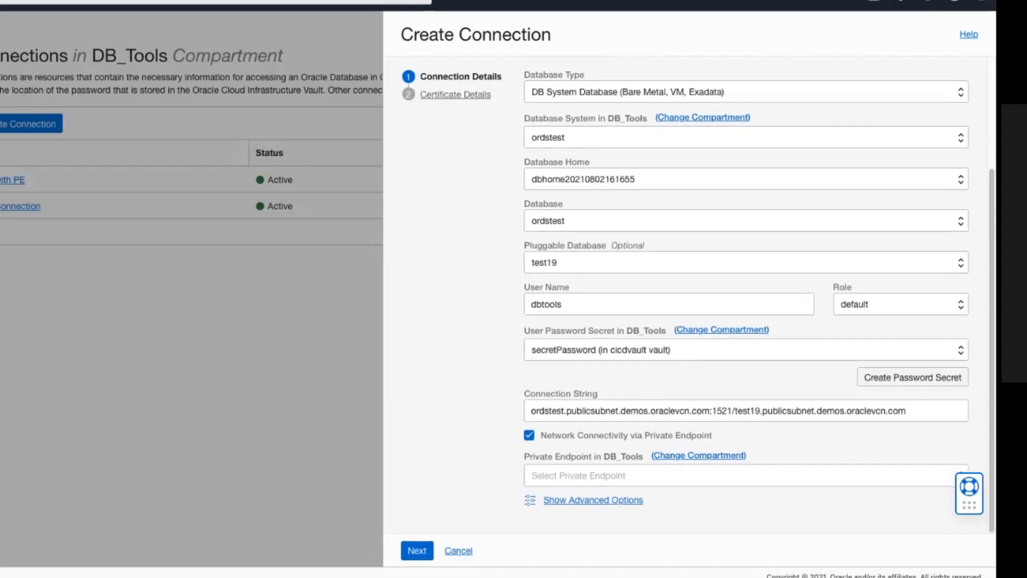
click(599, 474)
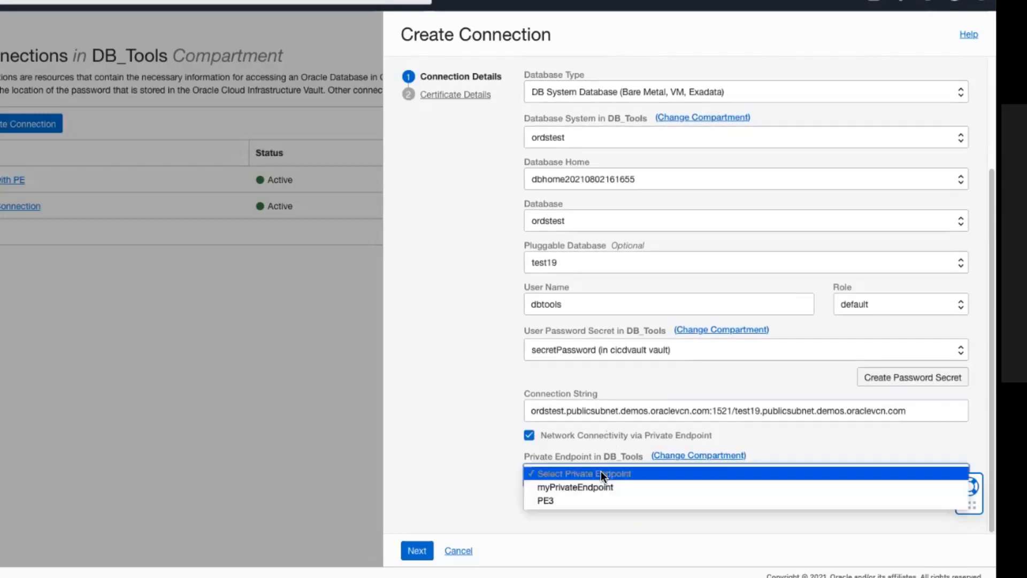
click(543, 500)
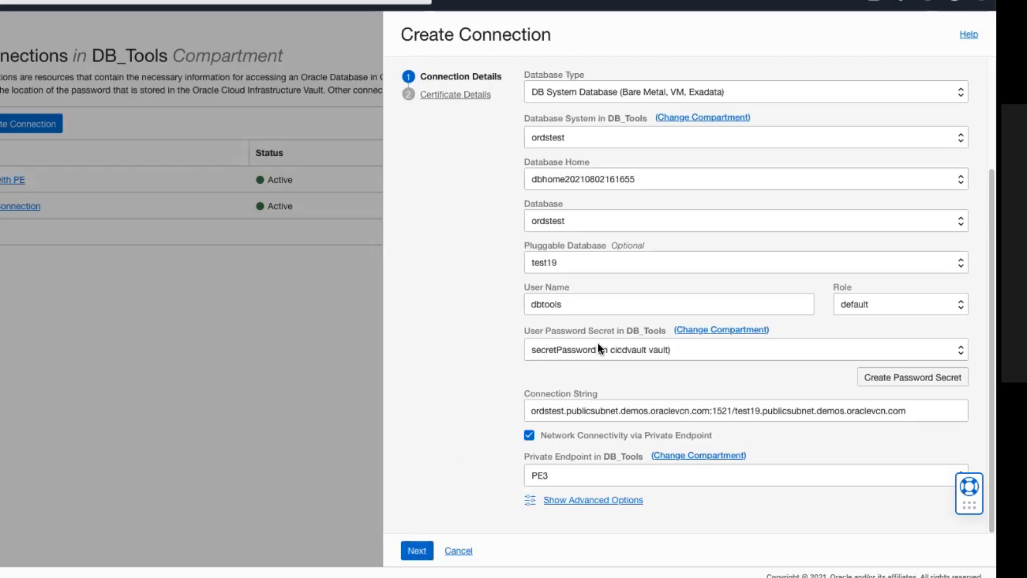
click(417, 551)
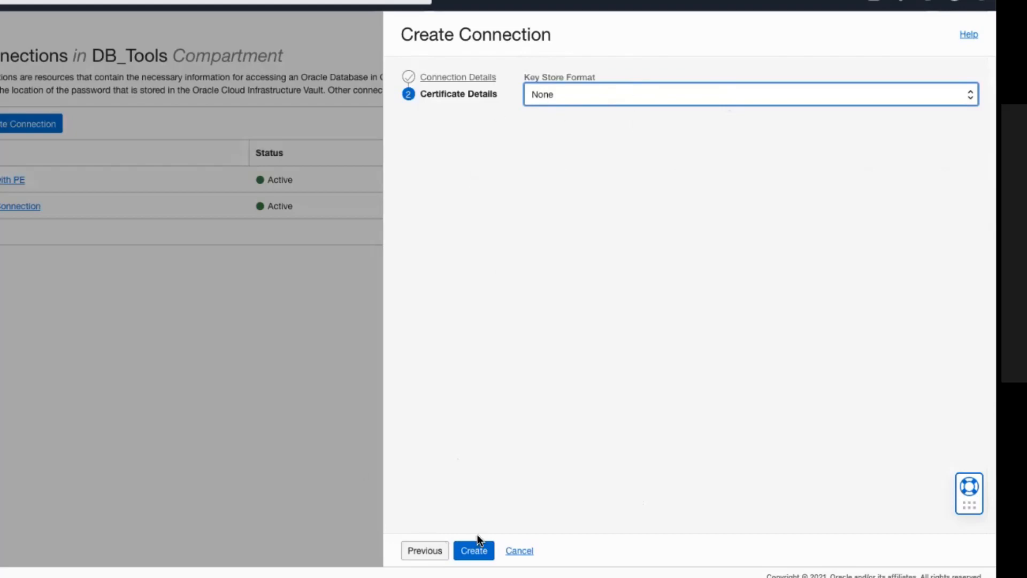
Create myDatabaseConnection and open its details page.
click(478, 553)
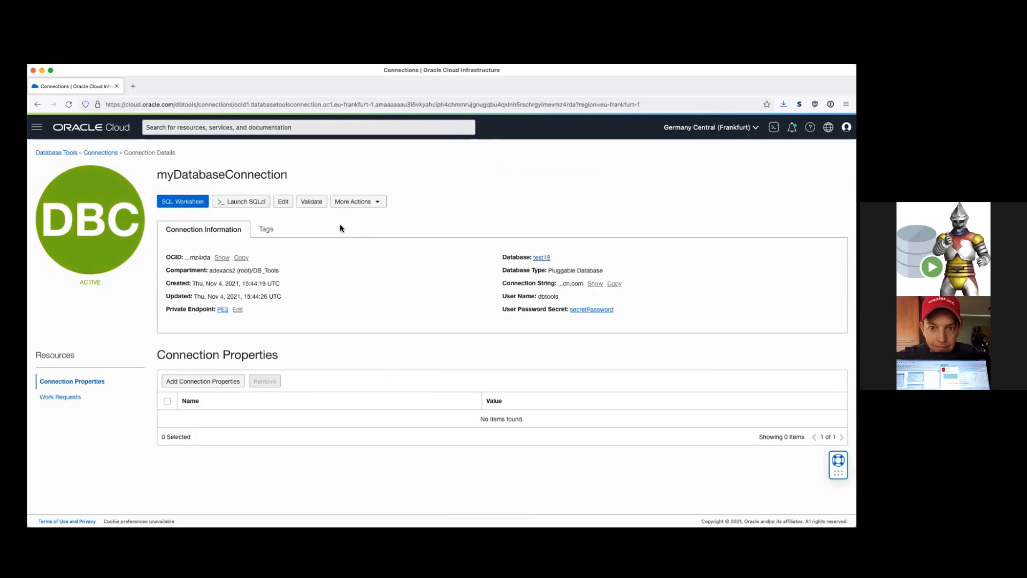
Validate myDatabaseConnection, confirm it reaches Oracle Database 19c, and close the result.
click(312, 202)
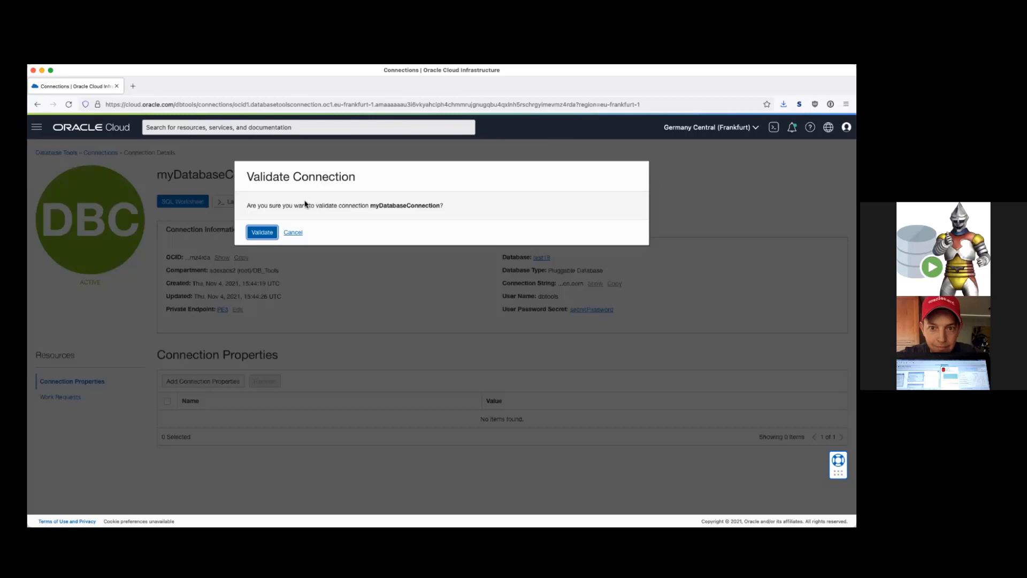
click(262, 232)
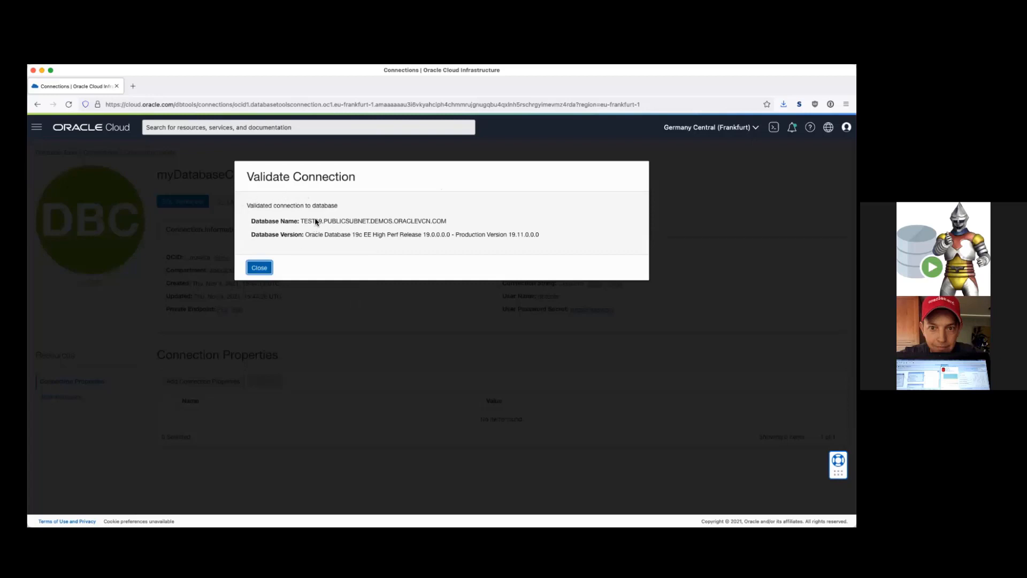
drag(306, 235, 548, 238)
click(548, 238)
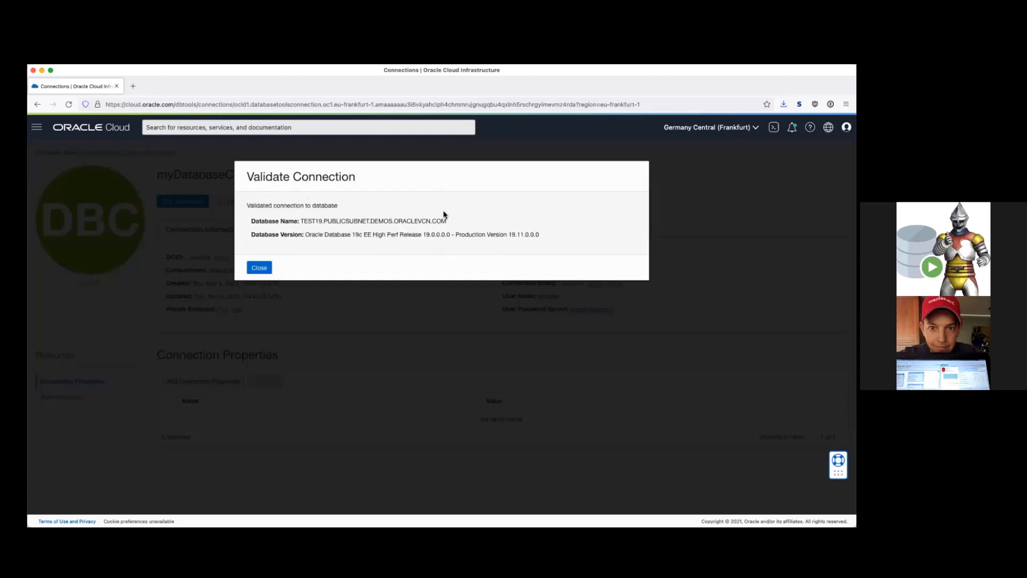
click(259, 267)
click(361, 274)
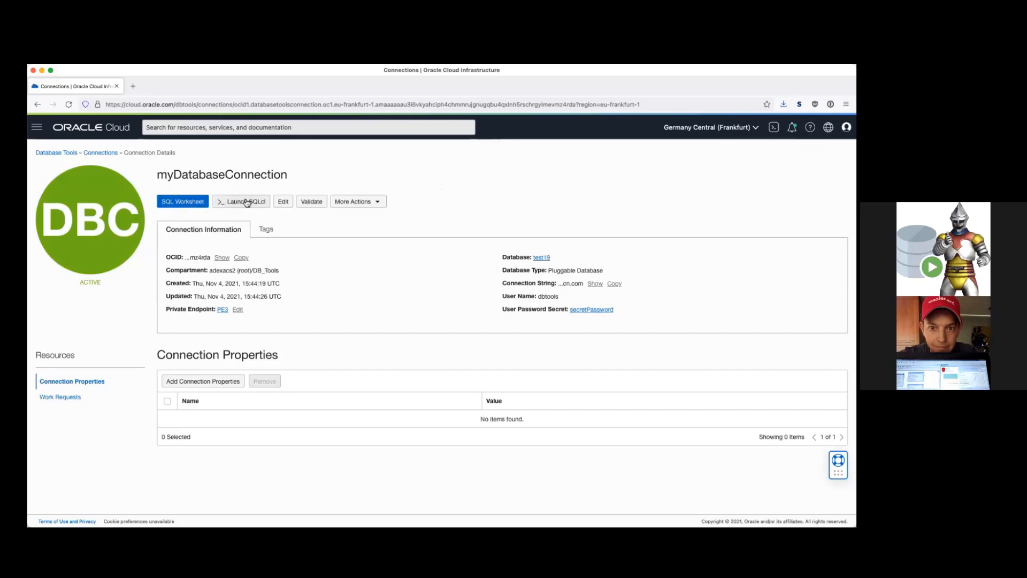
Write SELECT * from ALL_OBJECTS; in the SQL Worksheet for myDatabaseConnection.
click(175, 202)
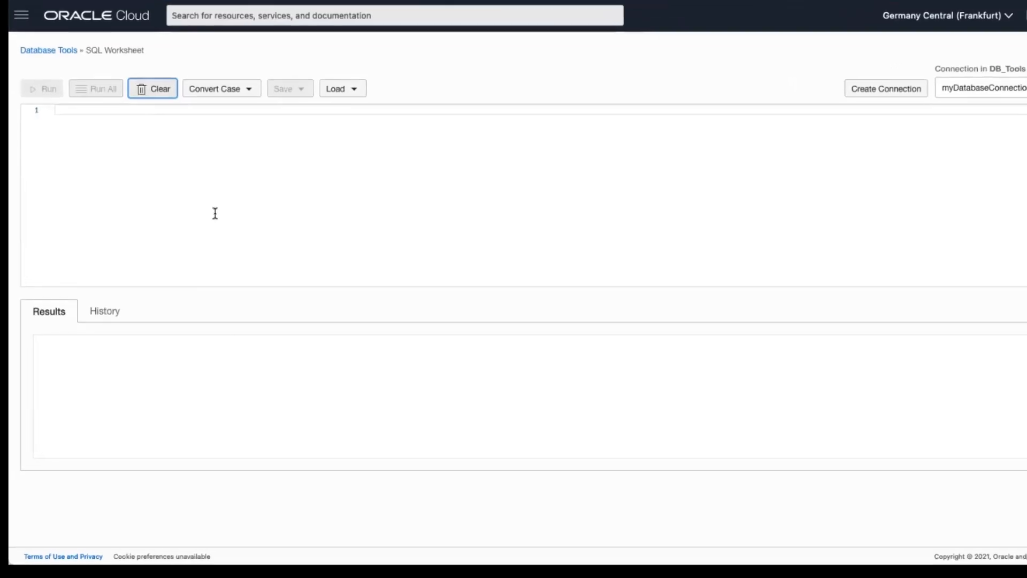
click(206, 201)
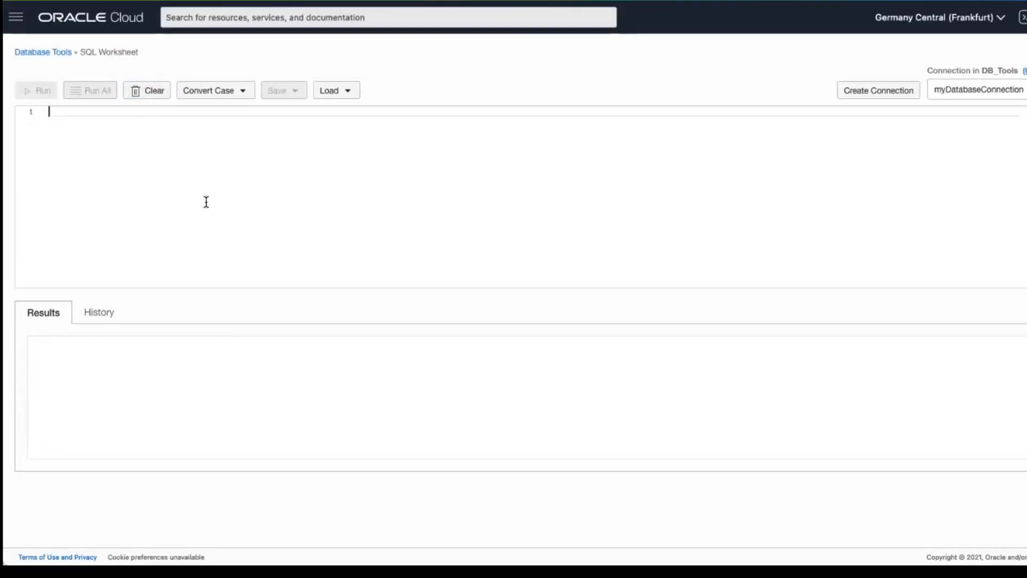
text(seelct)
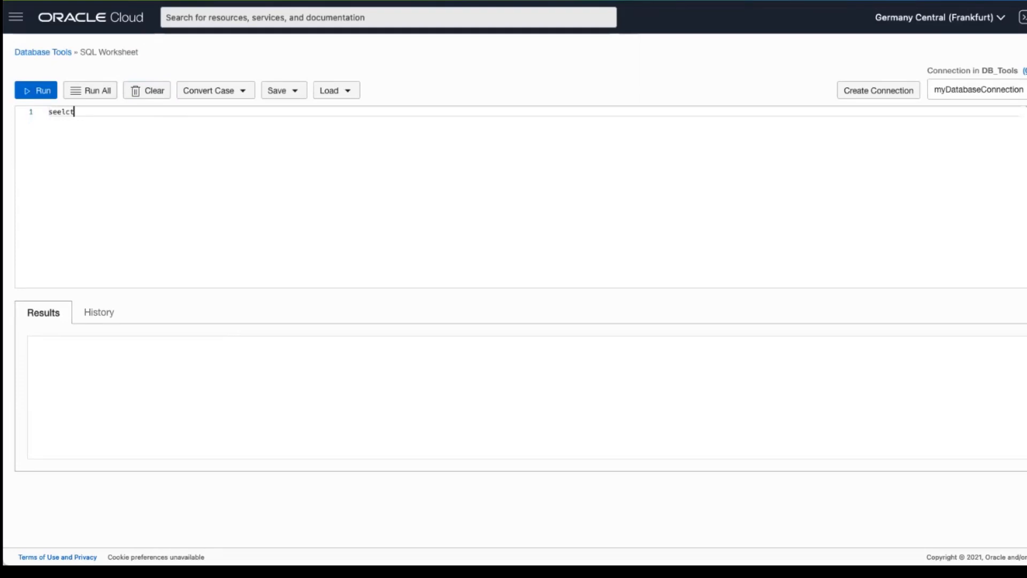
key(BackSpace)
key(BackSpace)
key(BackSpace)
key(BackSpace)
key(BackSpace)
text(ele c)
key(BackSpace)
key(BackSpace)
key(BackSpace)
text(c)
key(BackSpace)
key(BackSpace)
text(le)
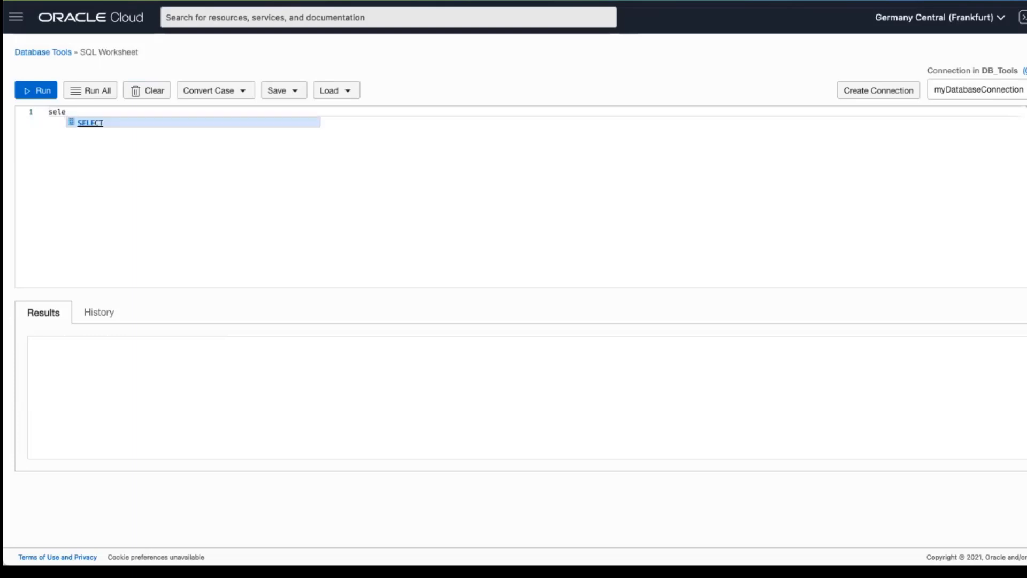
key(Return)
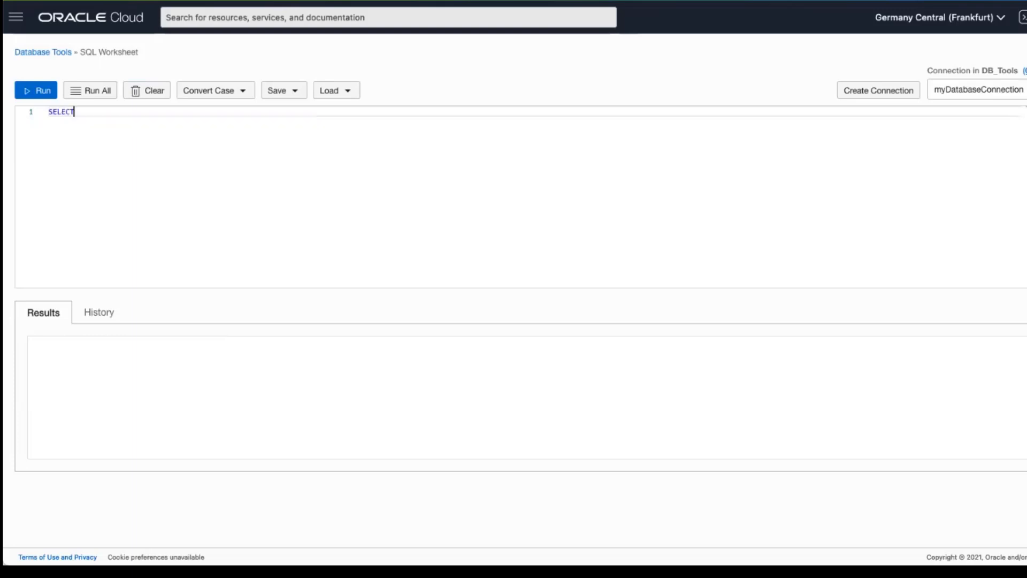
text(from)
text( all)
text(_d)
text(bjects)
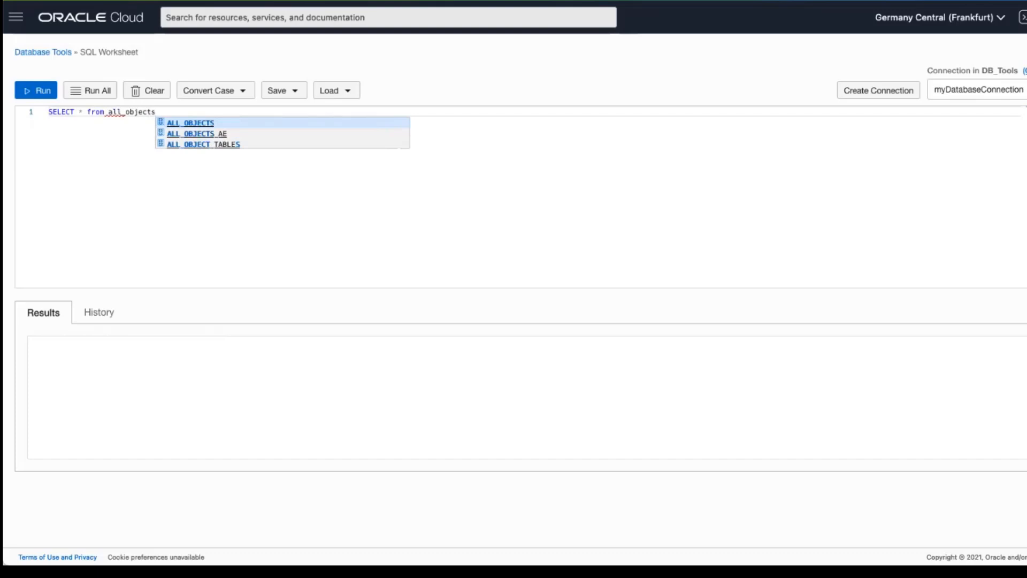
key(Down)
key(Down)
key(Up)
key(Up)
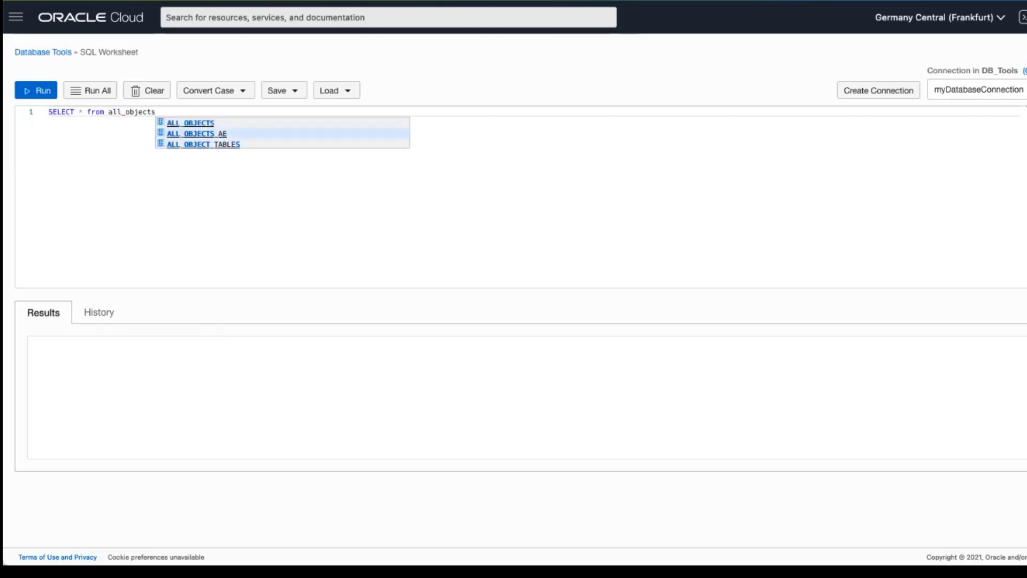
key(Return)
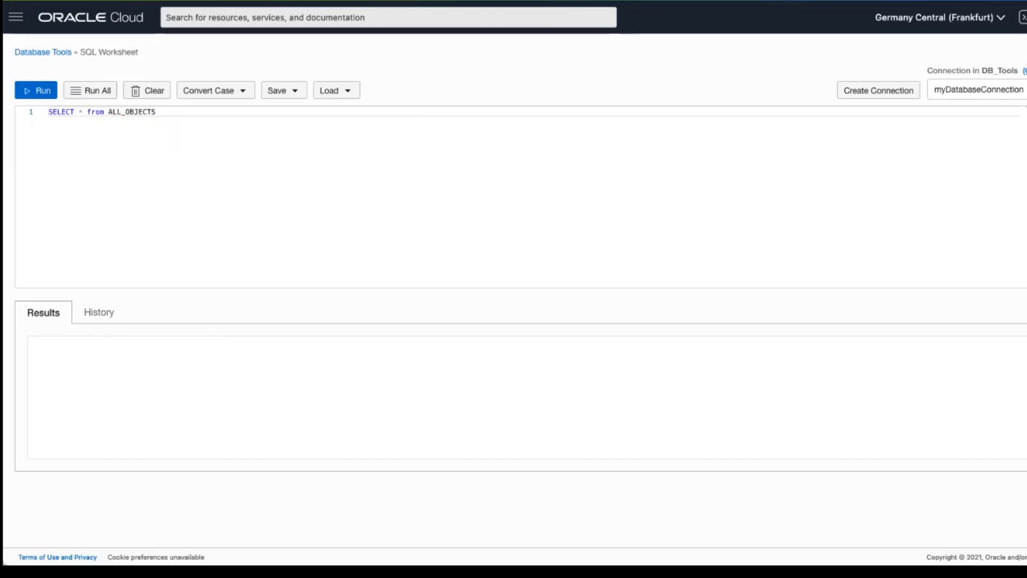
text(;)
Run the ALL_OBJECTS query and scroll through the returned SYS objects.
click(97, 89)
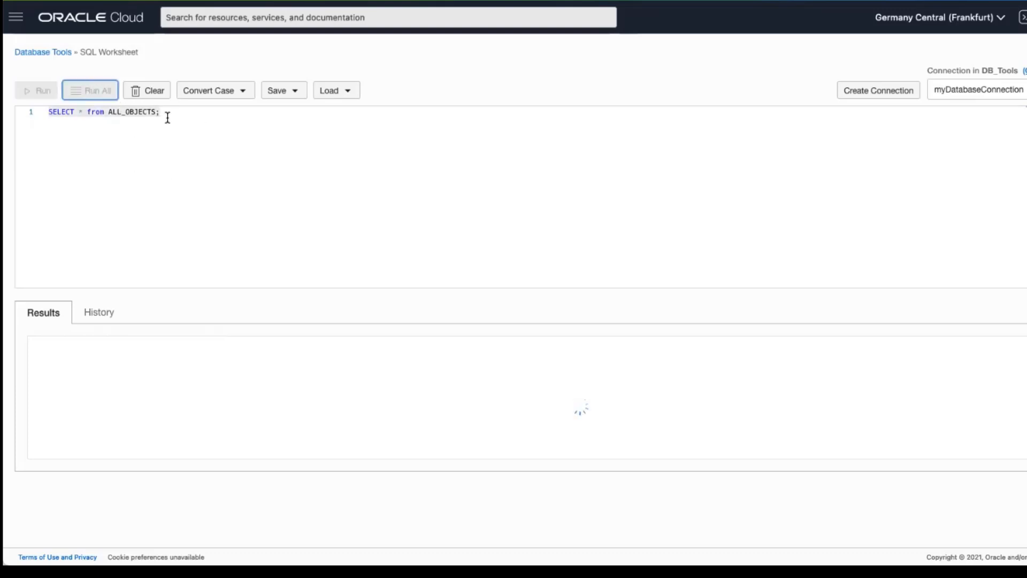
scroll(331, 470, down, 3)
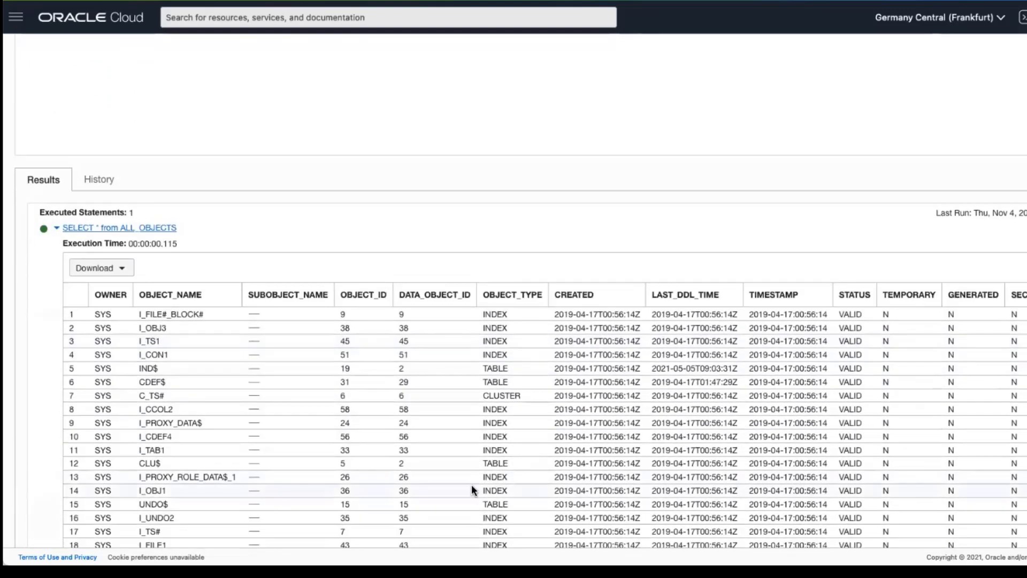
scroll(414, 454, down, 10)
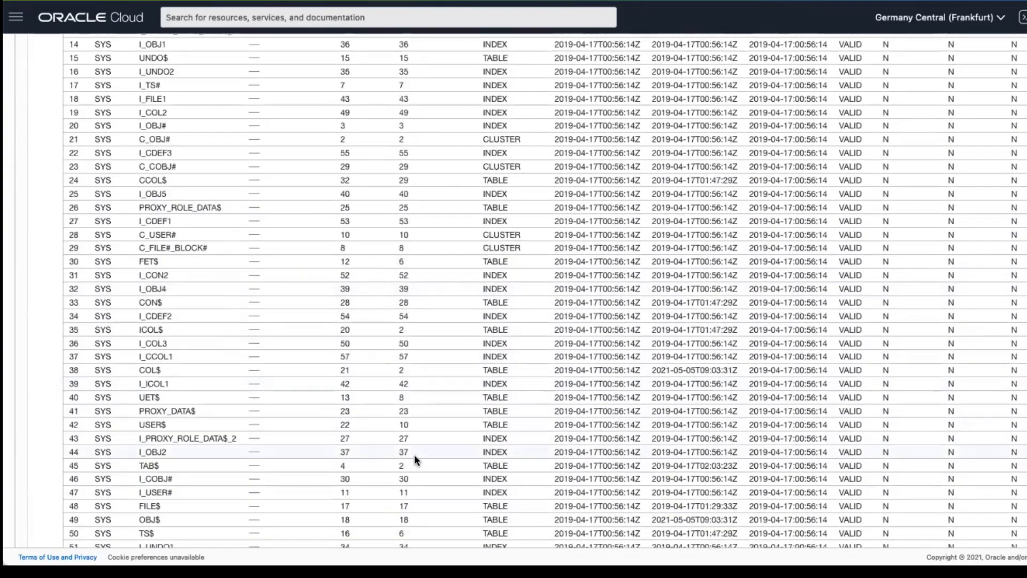
scroll(414, 454, down, 6)
scroll(414, 455, up, 20)
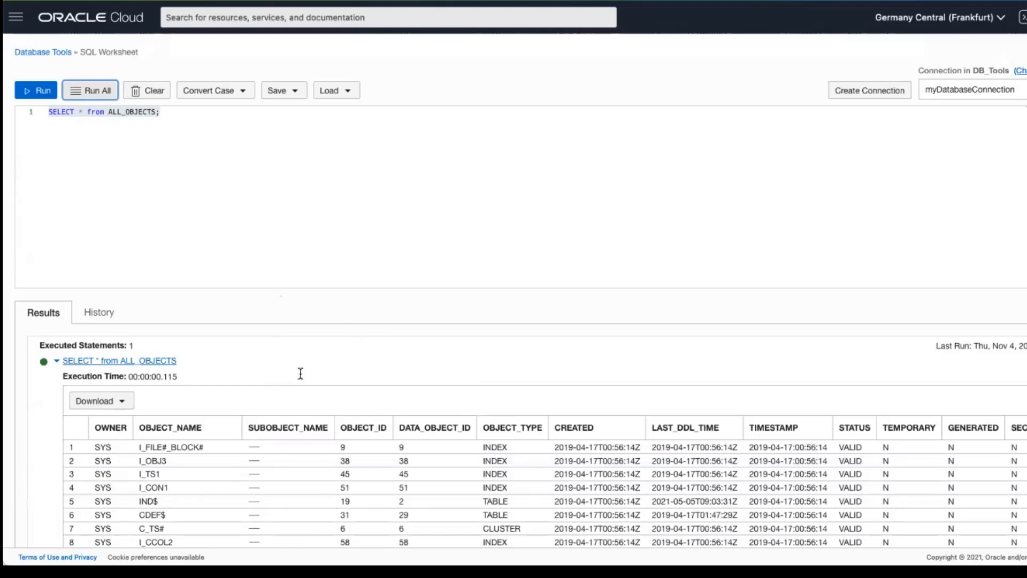
Check the CSV/JSON/XML/TEXT download formats, then list the available database connections.
click(123, 402)
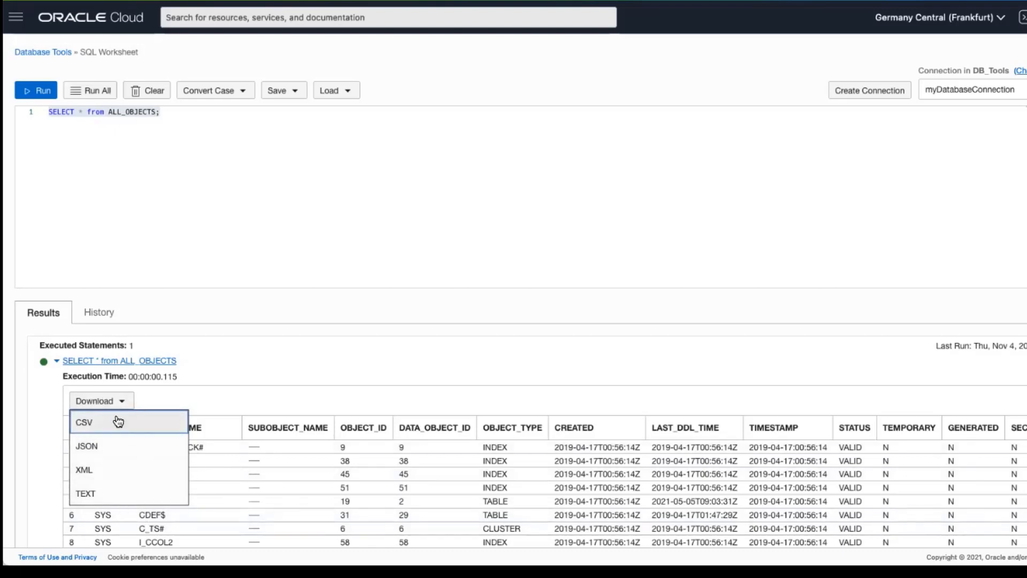
click(305, 377)
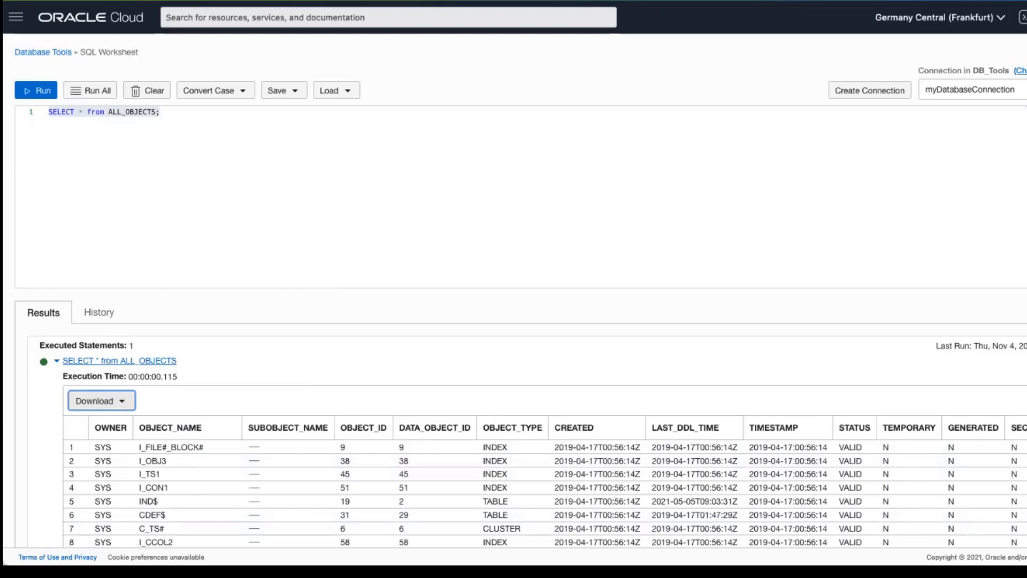
click(973, 90)
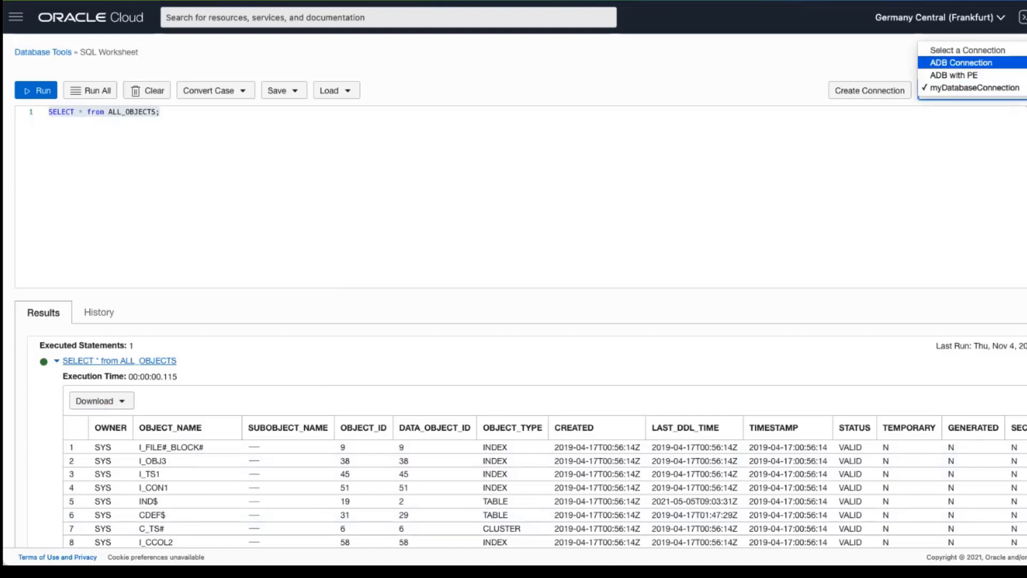
Switch the worksheet to ADB Connection and rerun the ALL_OBJECTS query.
key(Return)
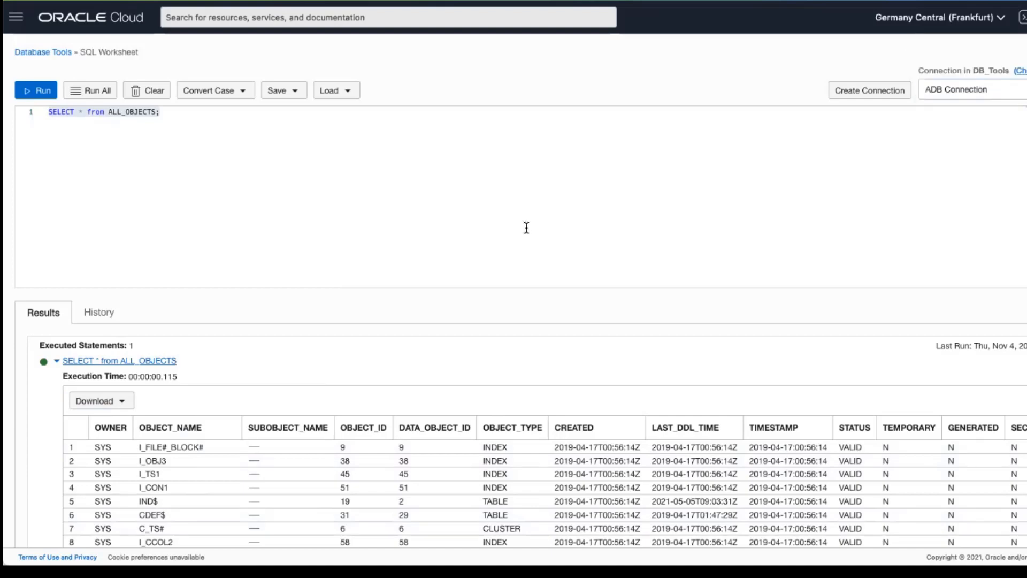
click(342, 182)
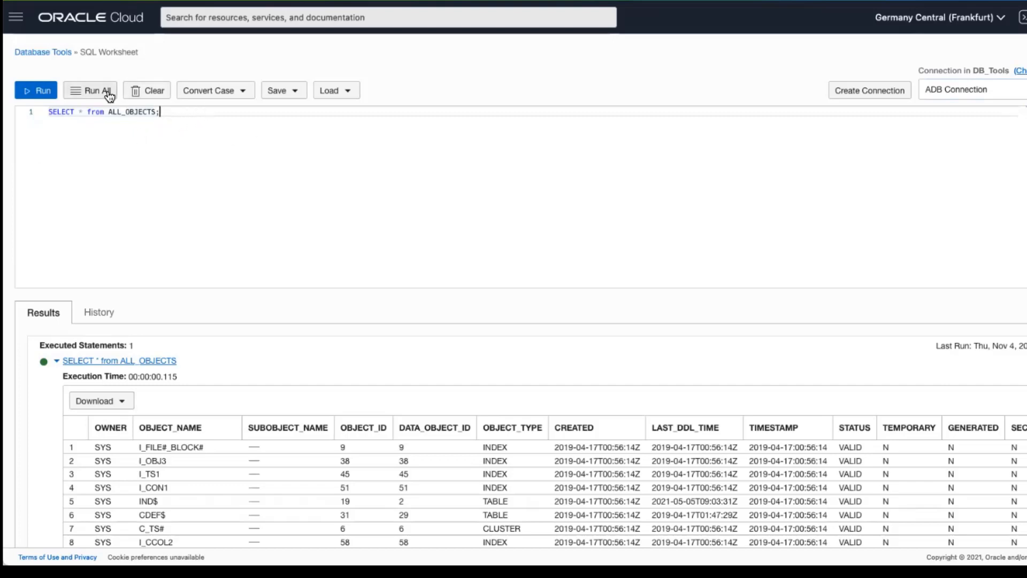
click(107, 94)
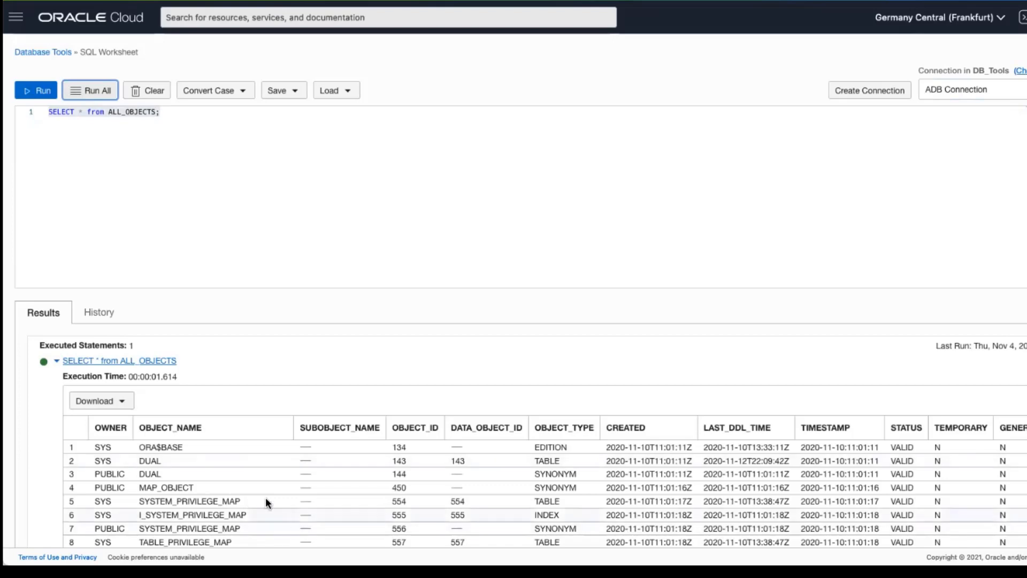
scroll(242, 482, down, 2)
scroll(274, 502, down, 2)
scroll(274, 502, up, 4)
click(333, 95)
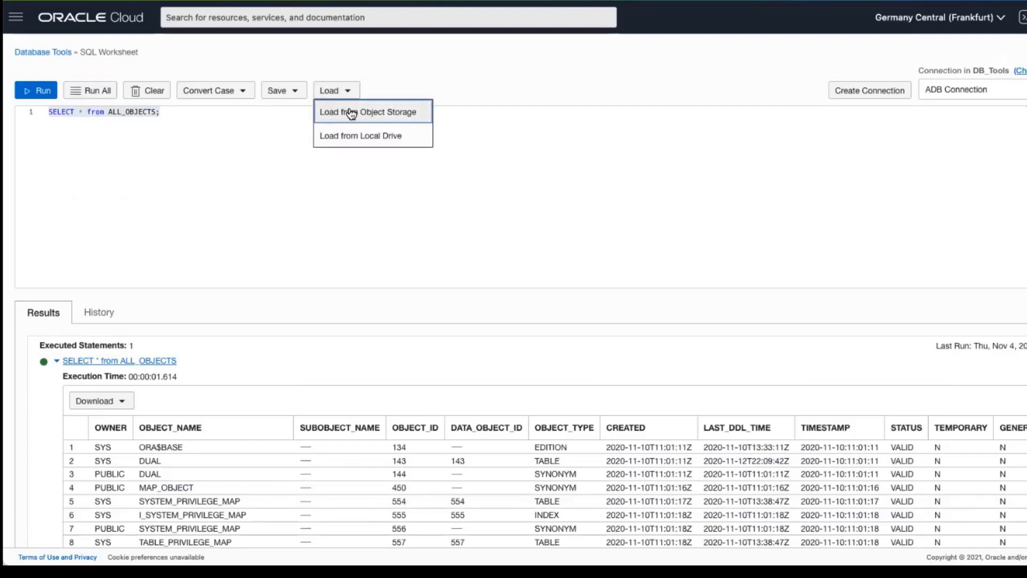
click(386, 111)
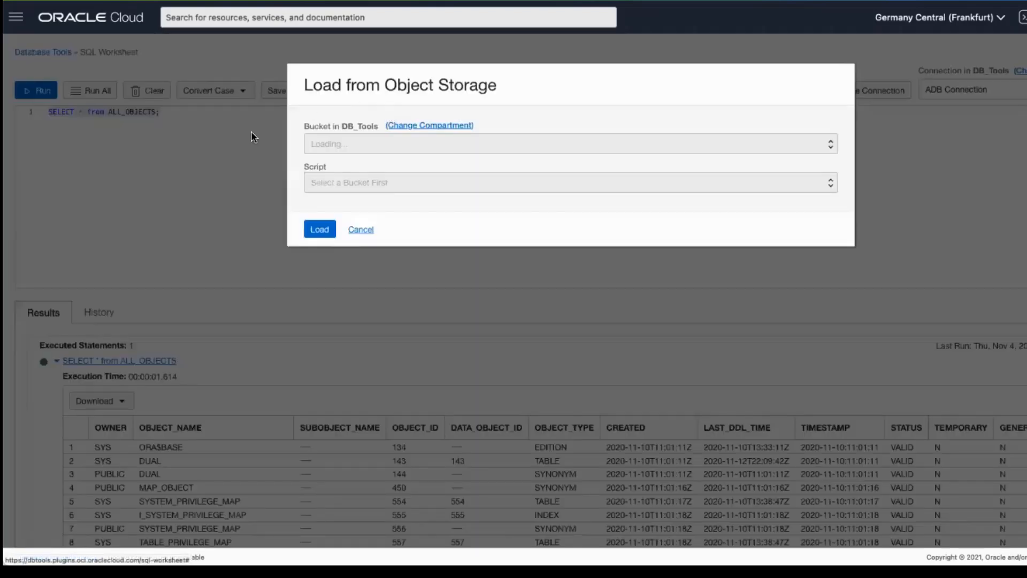
click(363, 146)
click(343, 154)
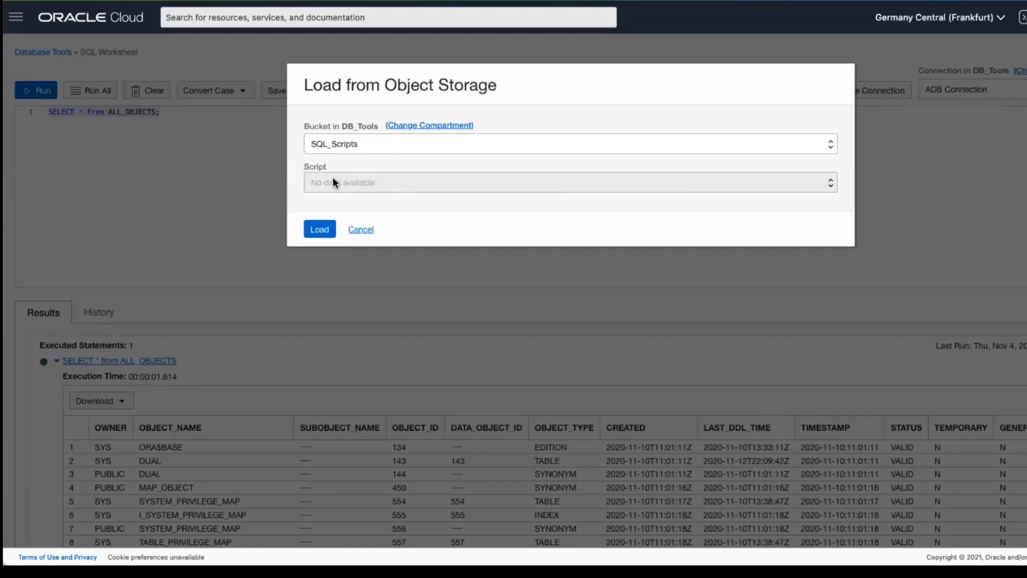
click(363, 230)
Replace the query with select * from trees;, fix the typo, and run it for 12 rows.
click(186, 114)
key(ctrl+a)
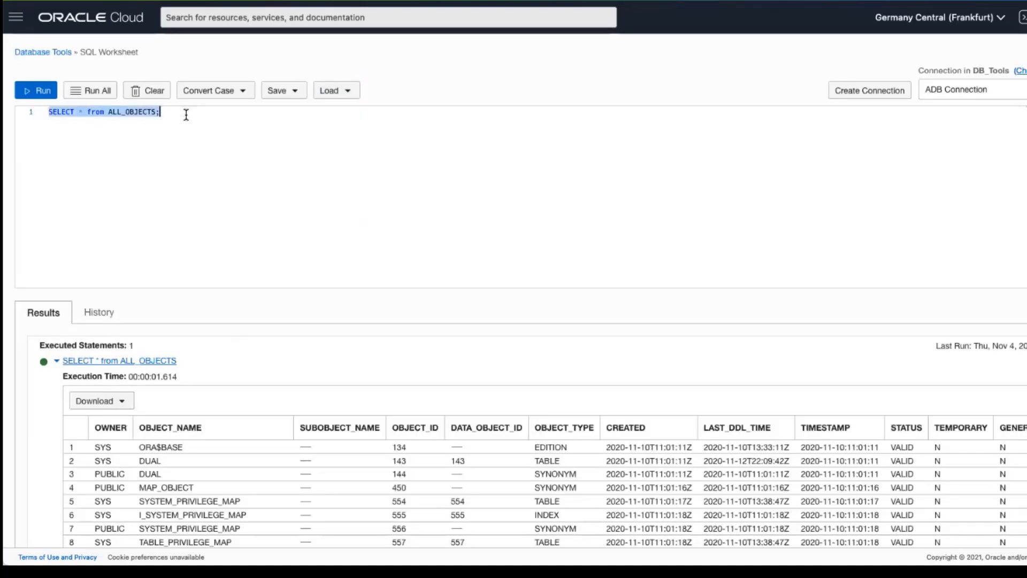
text(seelct )
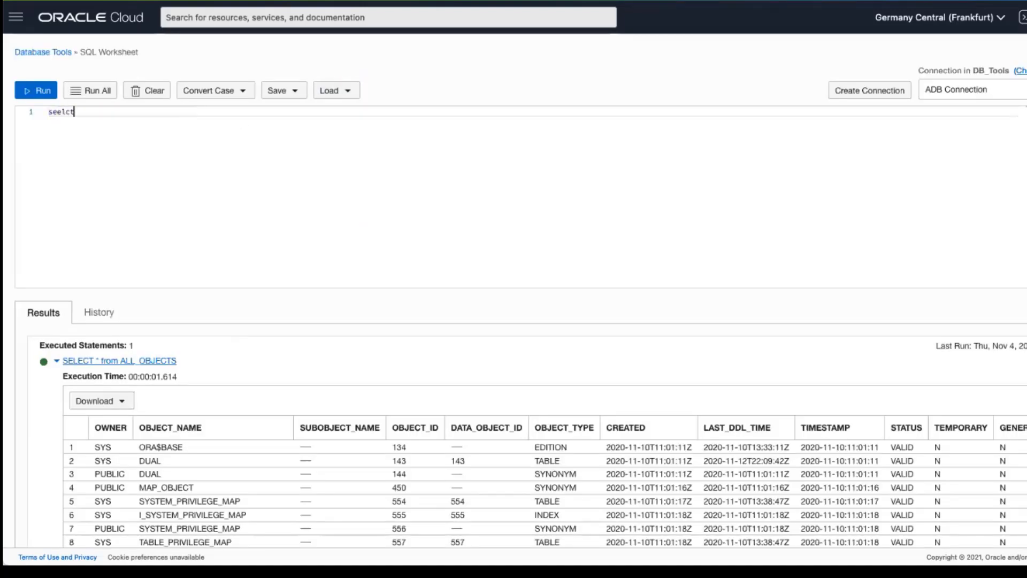
text(* from trees;)
click(61, 112)
key(BackSpace)
text(e)
click(99, 92)
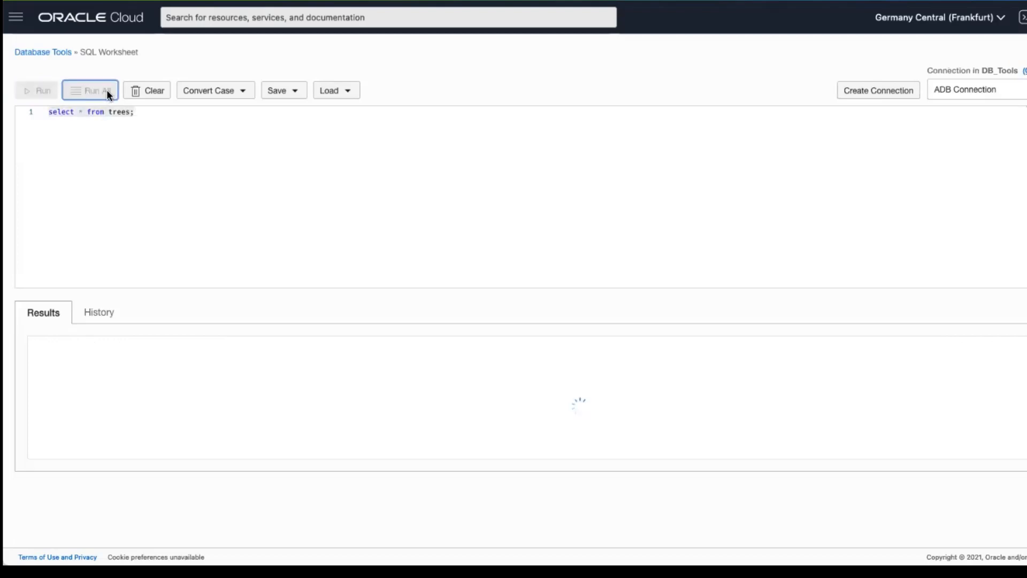
scroll(366, 533, down, 5)
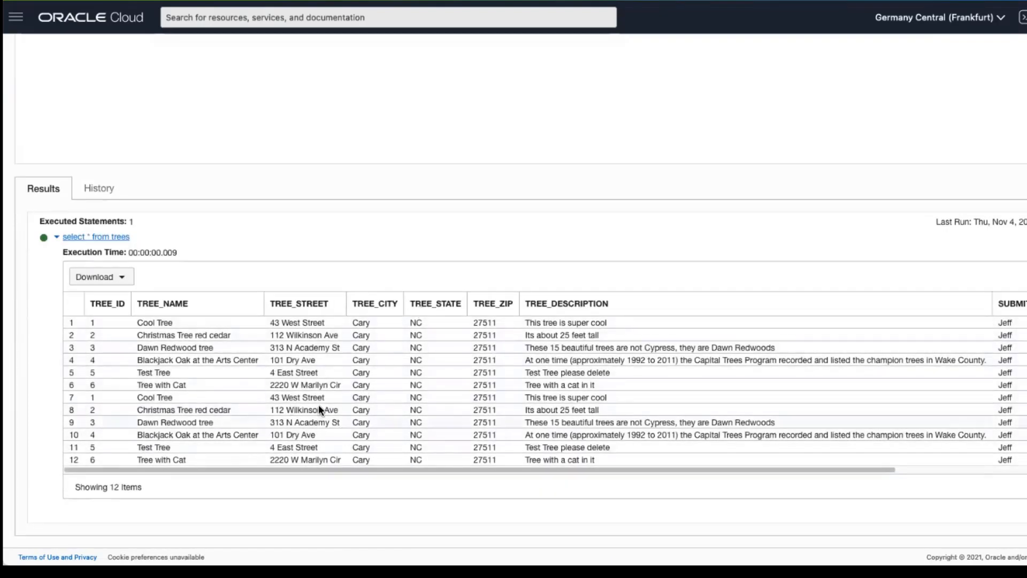
scroll(477, 454, up, 5)
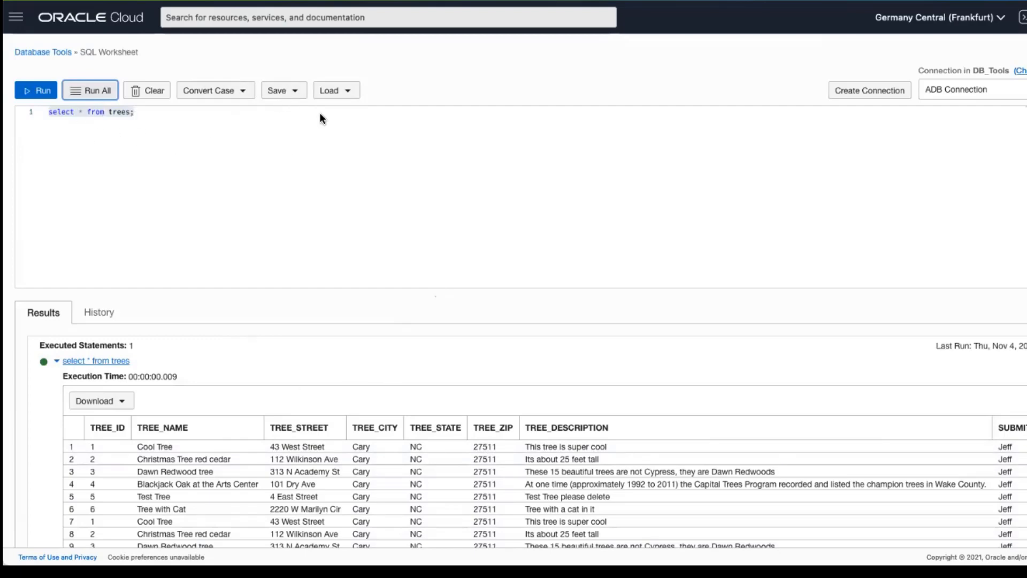
Save the trees query as treessql.sql in the SQL_Scripts bucket, then clear the editor.
click(289, 91)
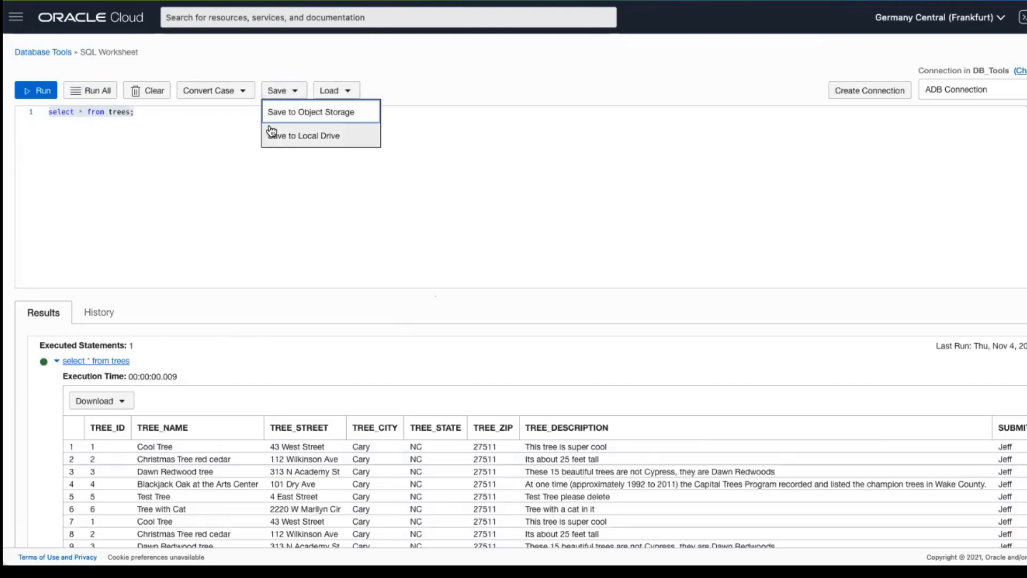
click(297, 110)
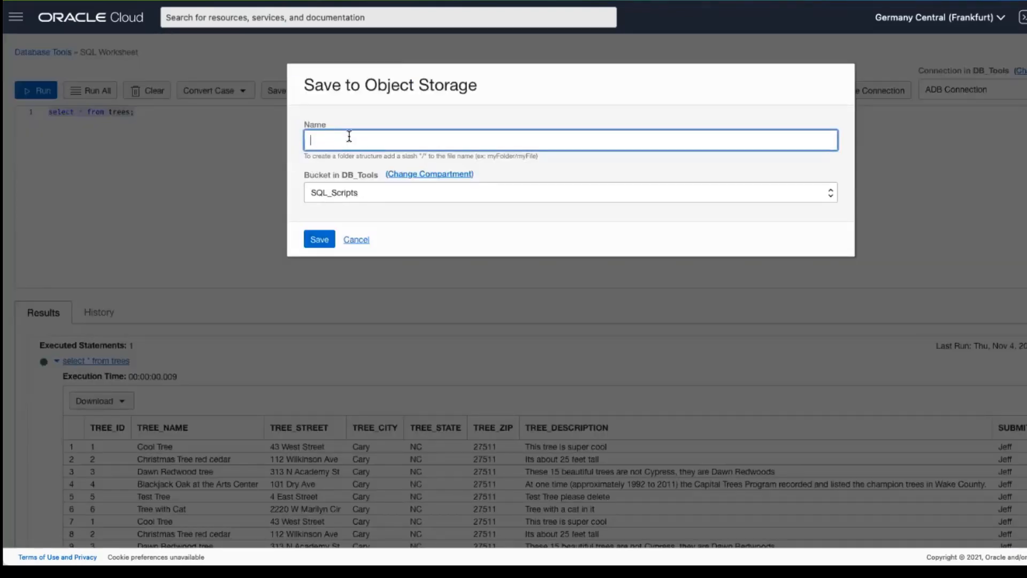
text(trees.sql)
key(Left)
key(Left)
key(Left)
text(sql)
click(326, 239)
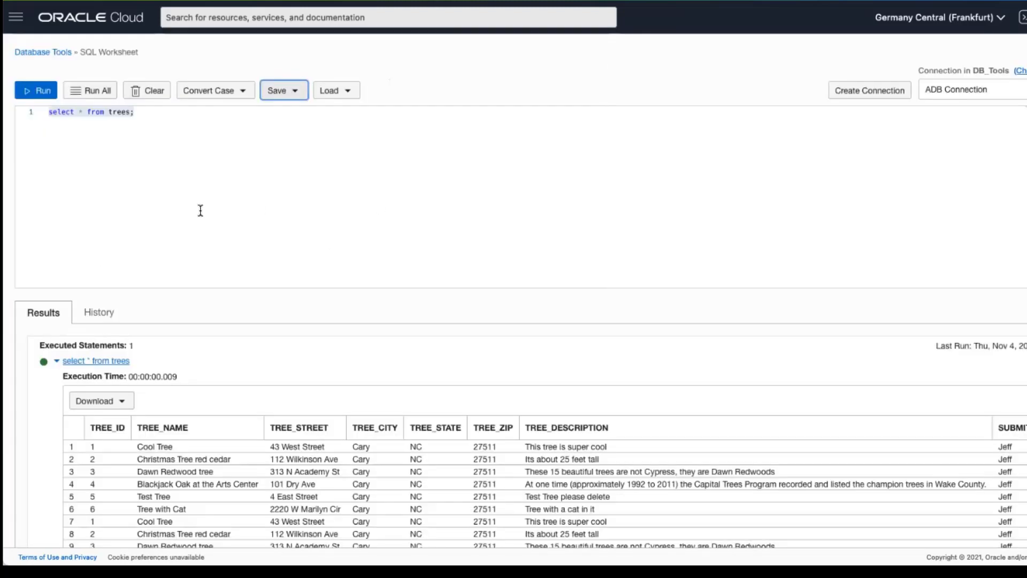
click(142, 90)
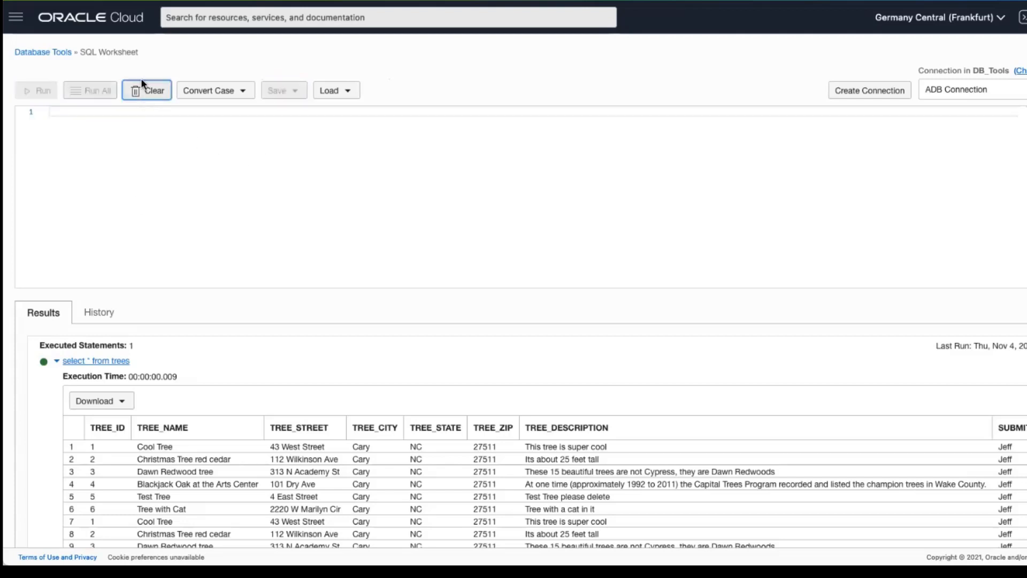
Reload treessql.sql from the SQL_Scripts bucket into the worksheet editor.
click(332, 90)
click(395, 112)
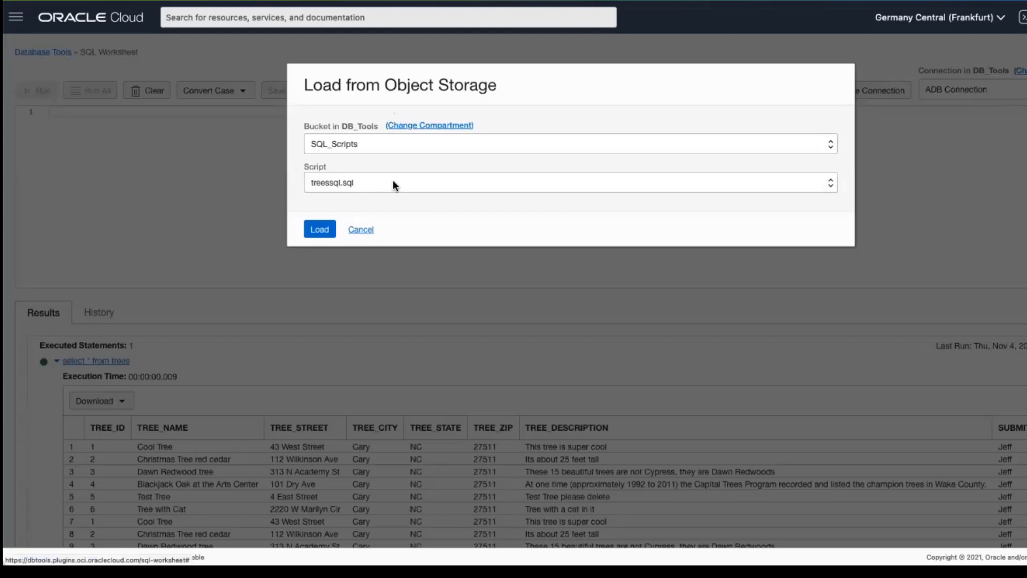
click(319, 230)
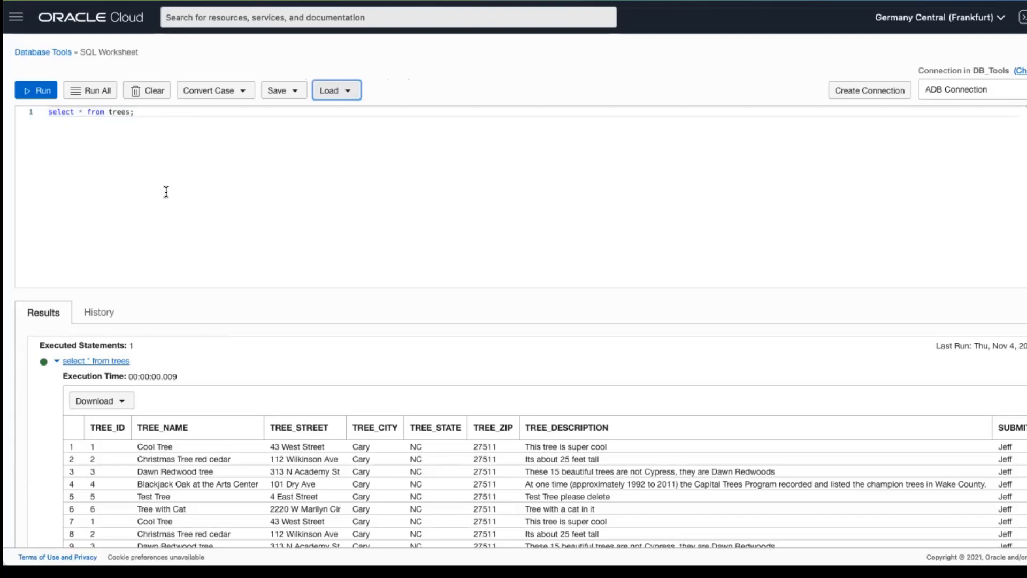
click(272, 202)
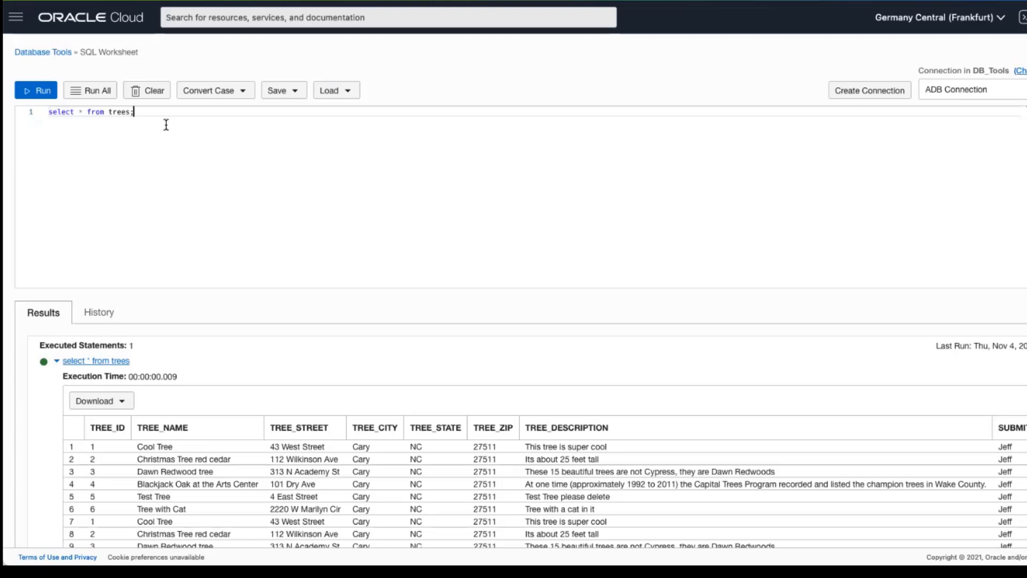
Replace the query with create table test123 (id number); and run it.
key(ctrl+a)
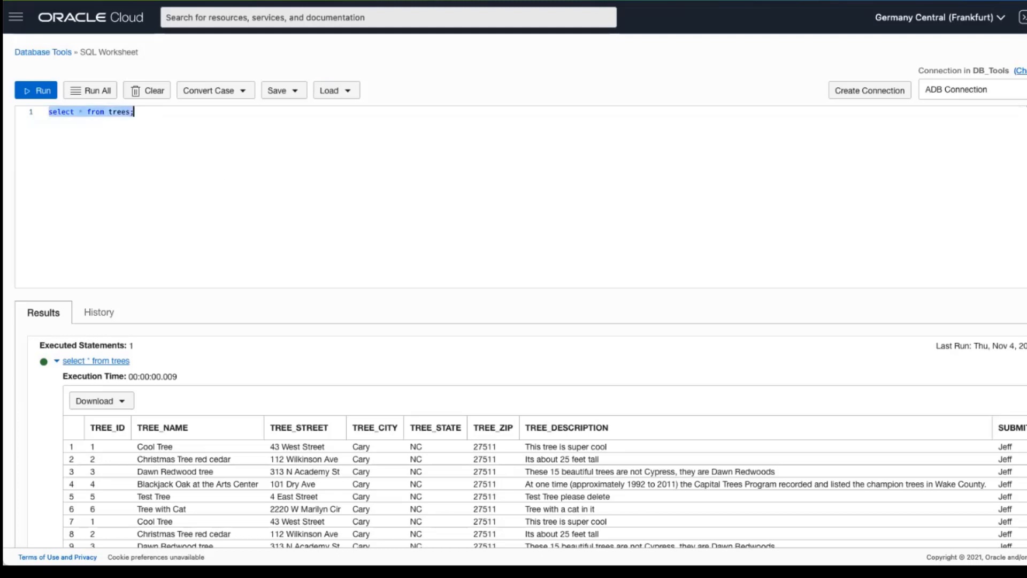
text(create table )
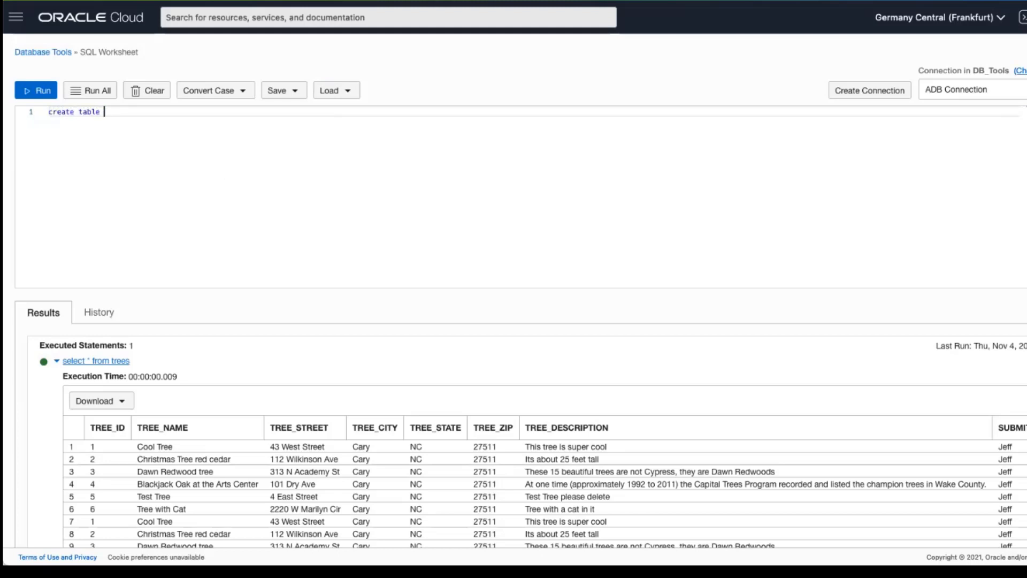
text(test123 (id number)
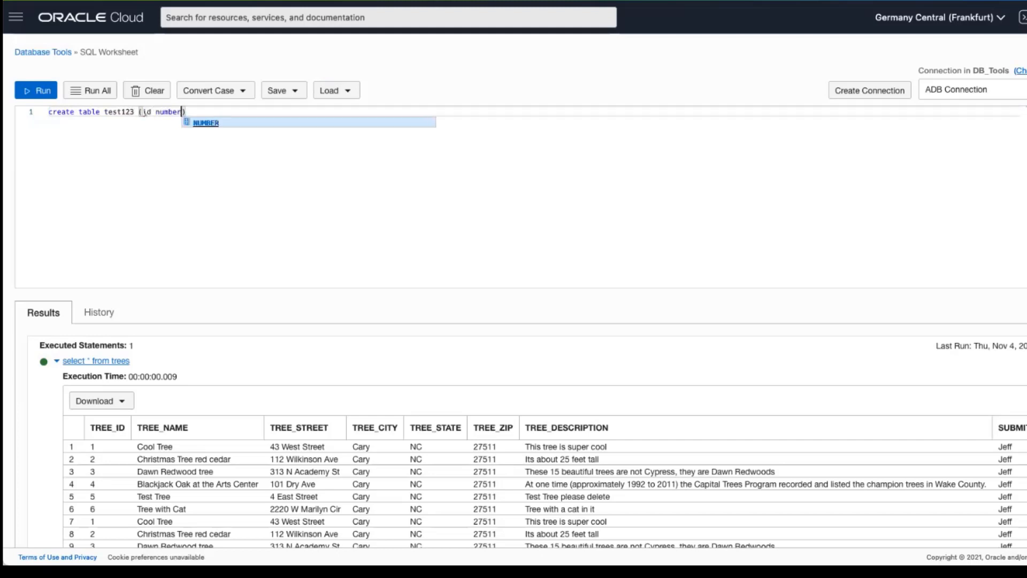
text())
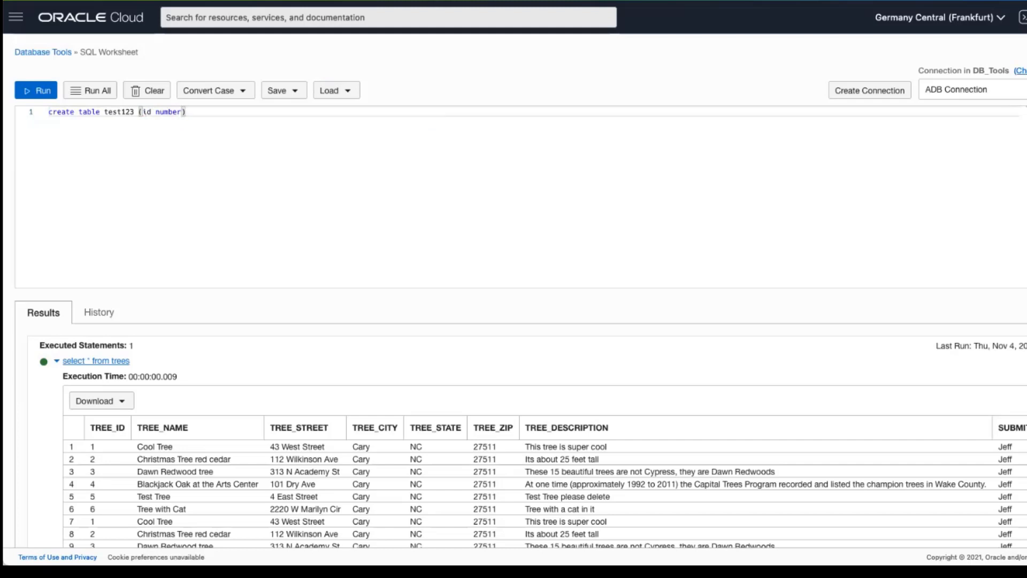
text(;)
click(94, 91)
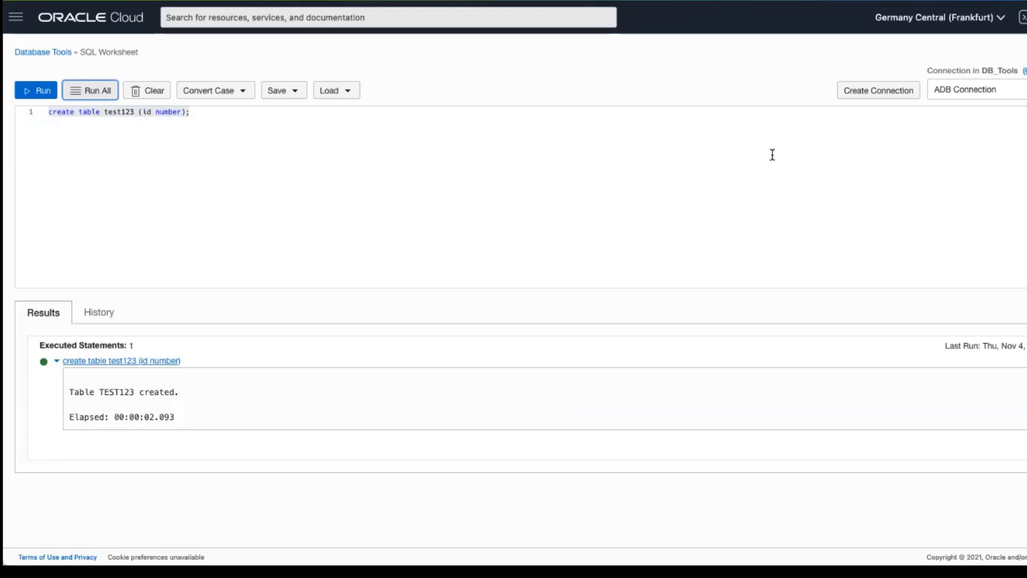
click(890, 94)
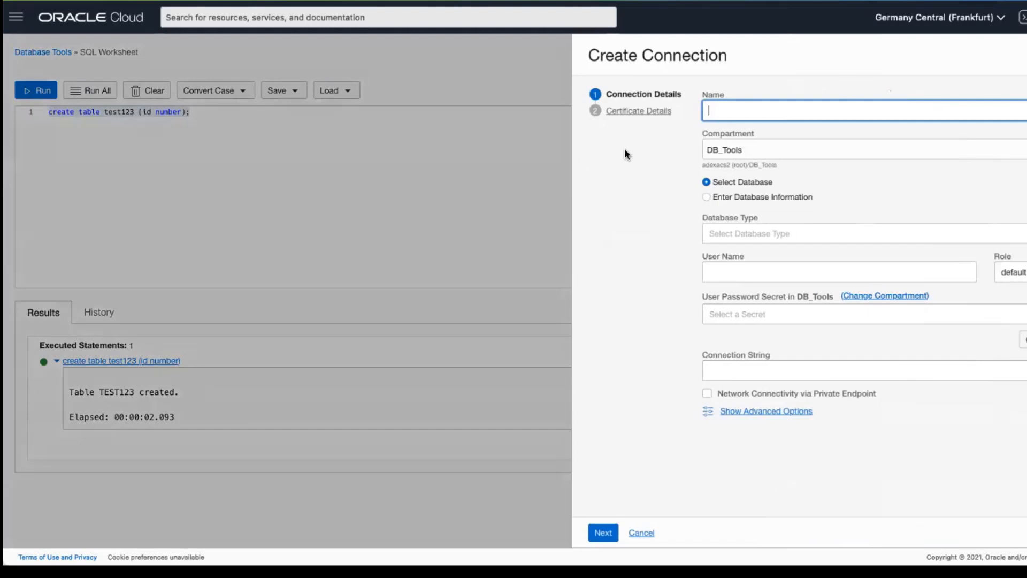
click(778, 239)
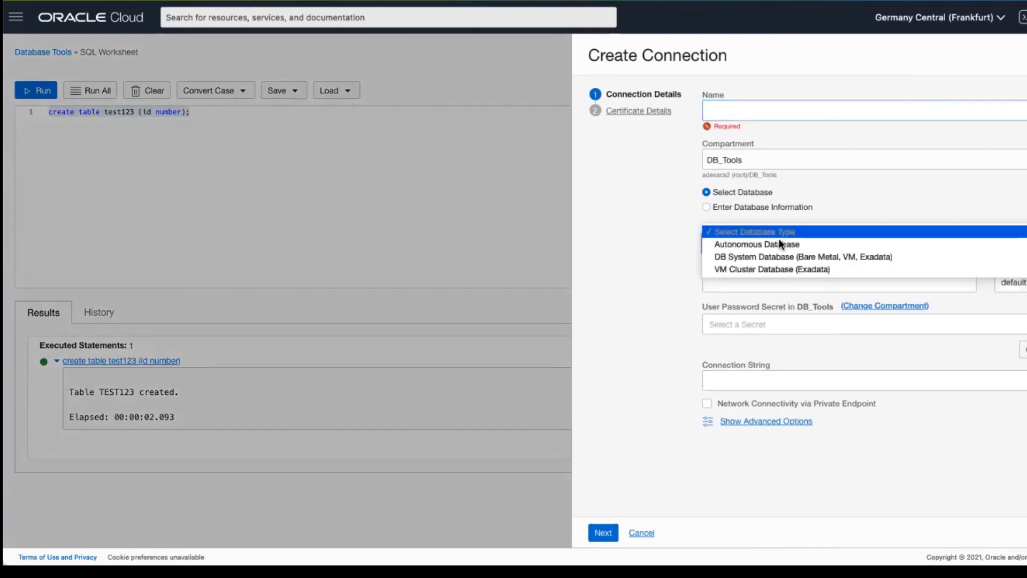
click(866, 185)
click(775, 208)
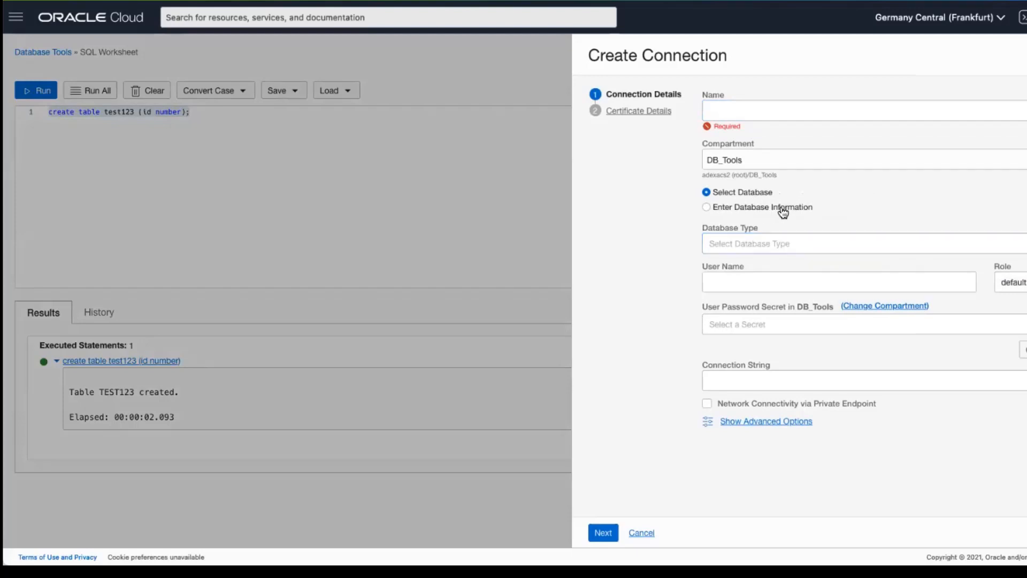
click(766, 345)
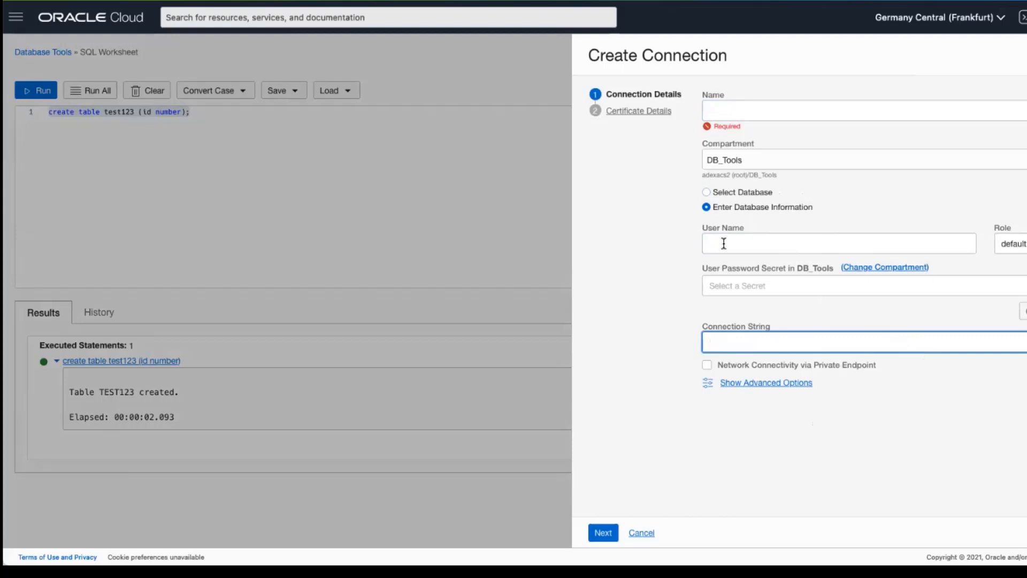
click(642, 533)
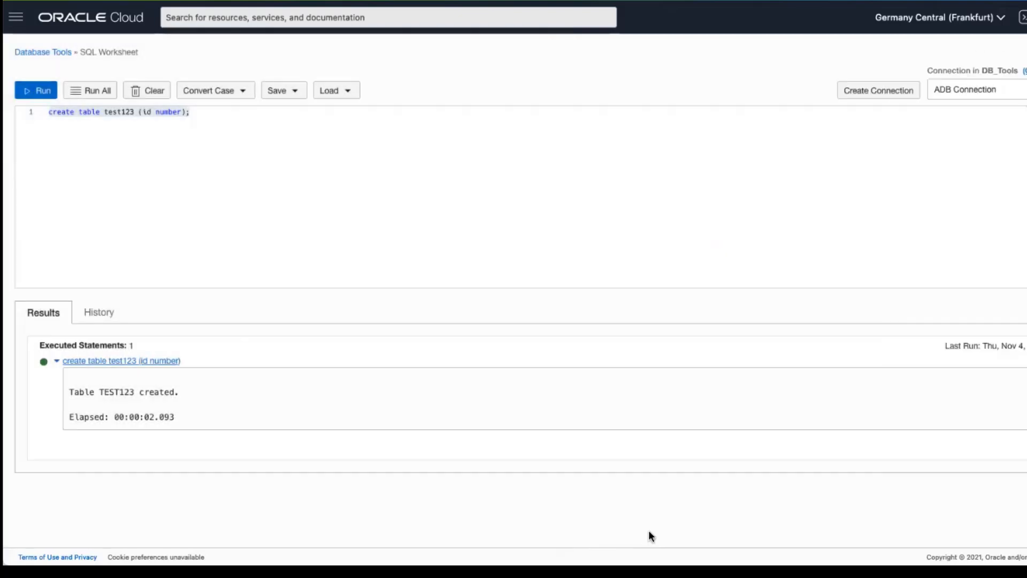
click(499, 200)
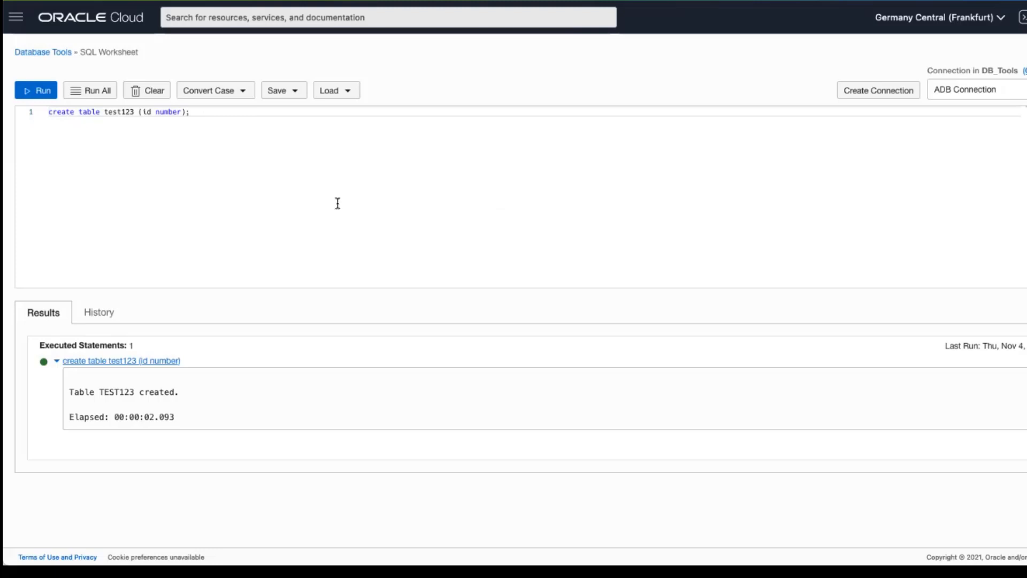
click(56, 52)
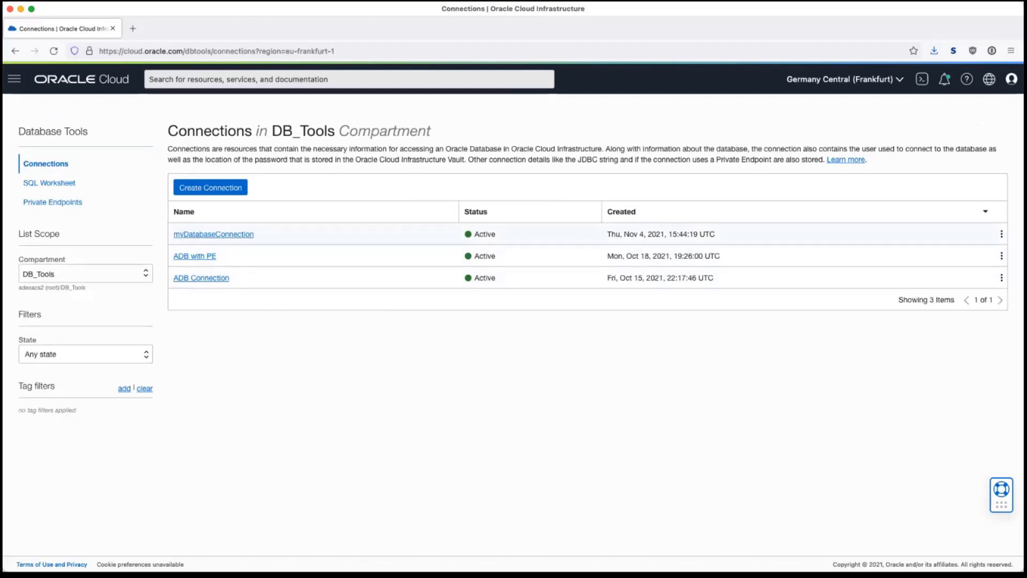
Look at myDatabaseConnection's row actions without choosing one, then open ADB Connection.
click(1001, 234)
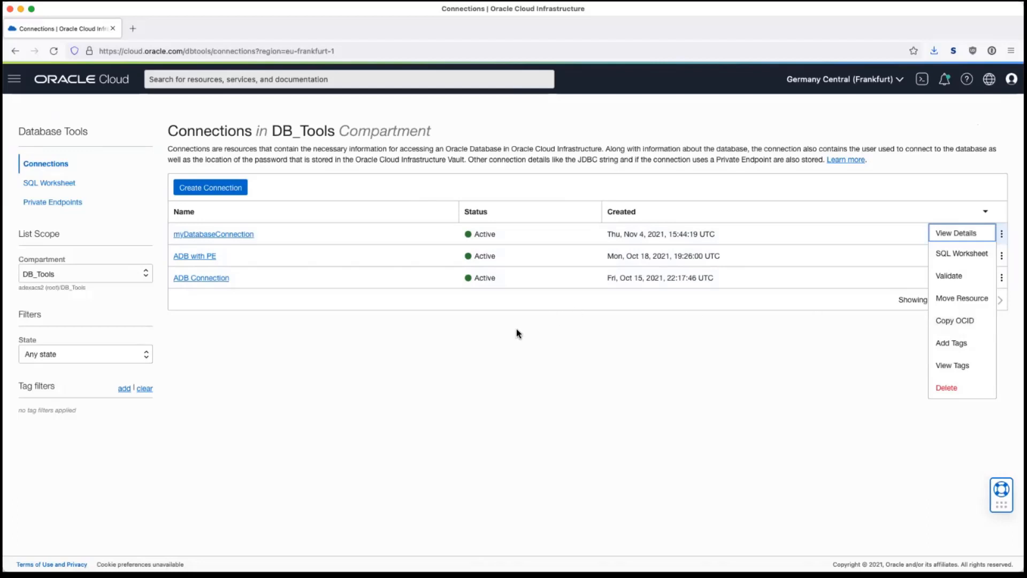
click(448, 409)
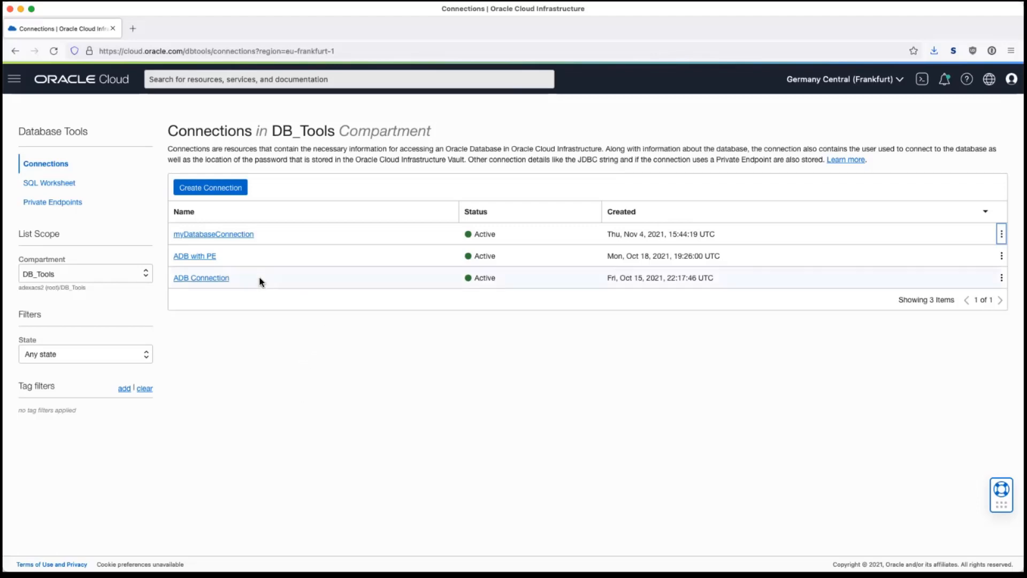
click(209, 278)
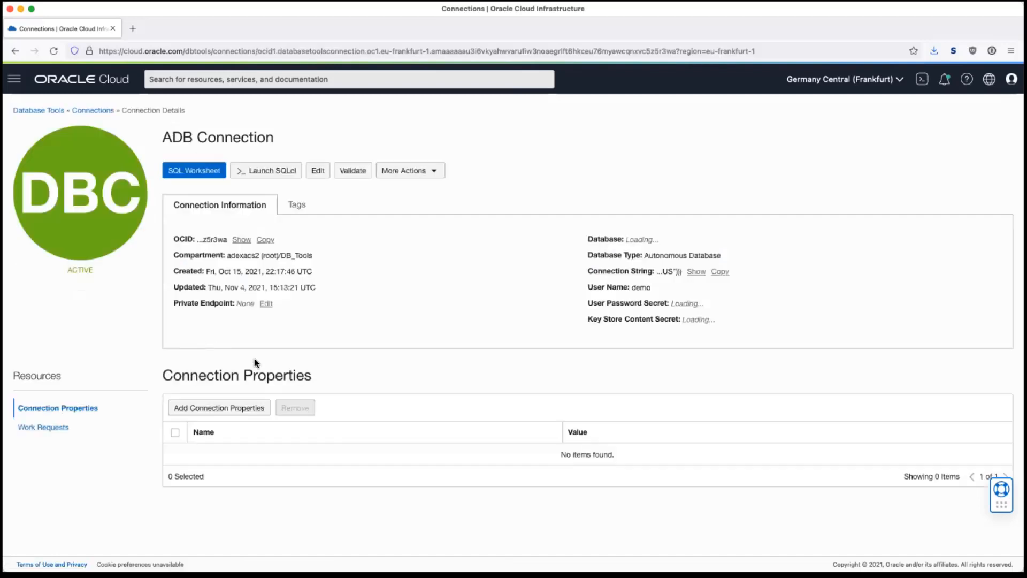
Start adding tags to the ADB Connection from More Actions, then cancel without adding any.
click(423, 170)
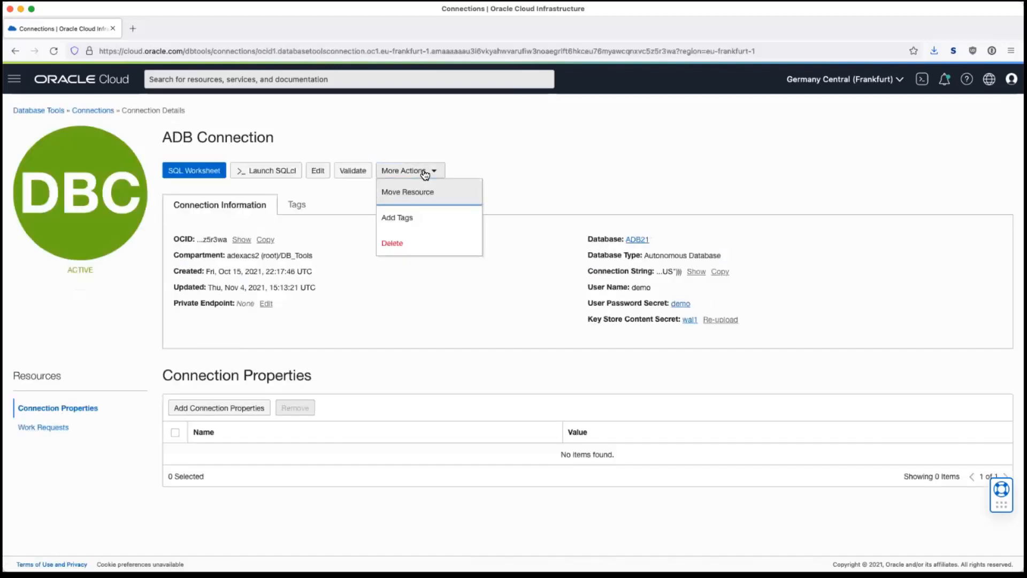
click(400, 217)
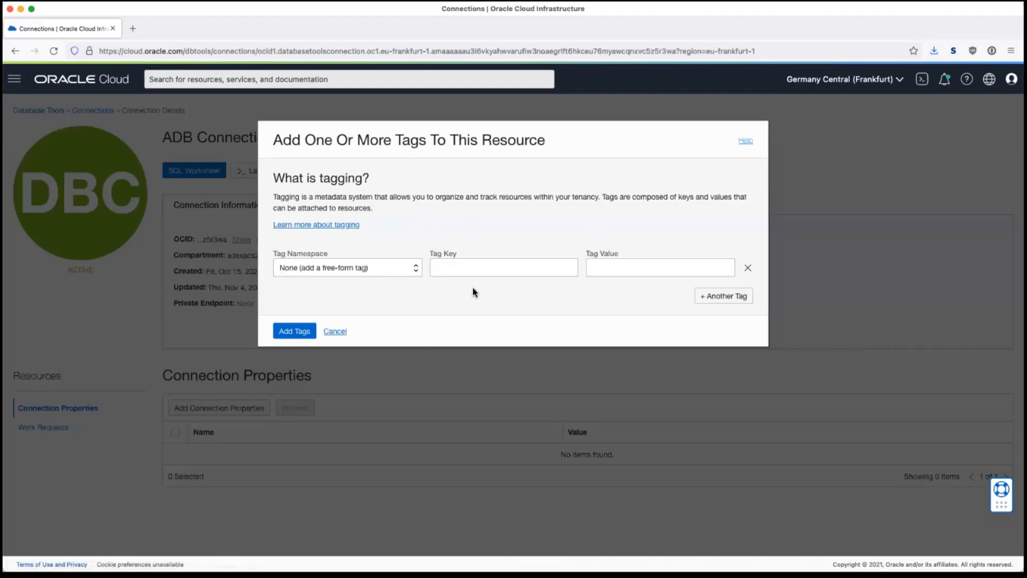
click(341, 332)
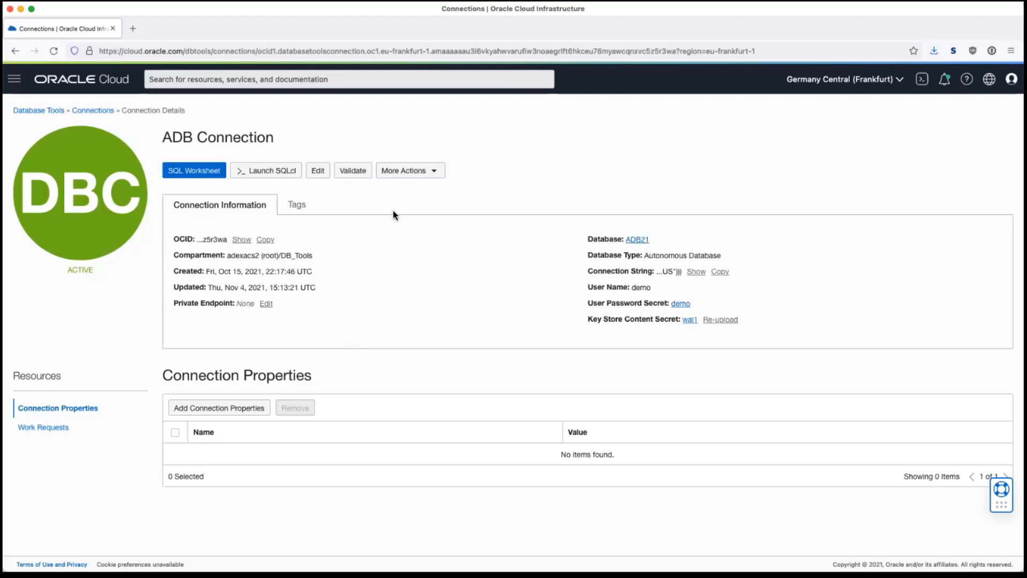
click(276, 175)
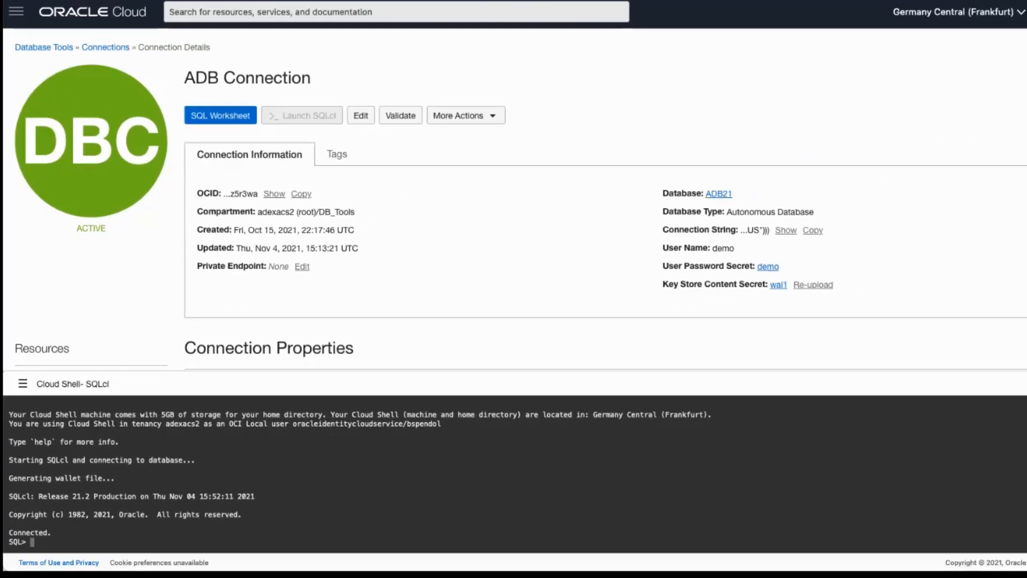
click(1024, 384)
click(339, 487)
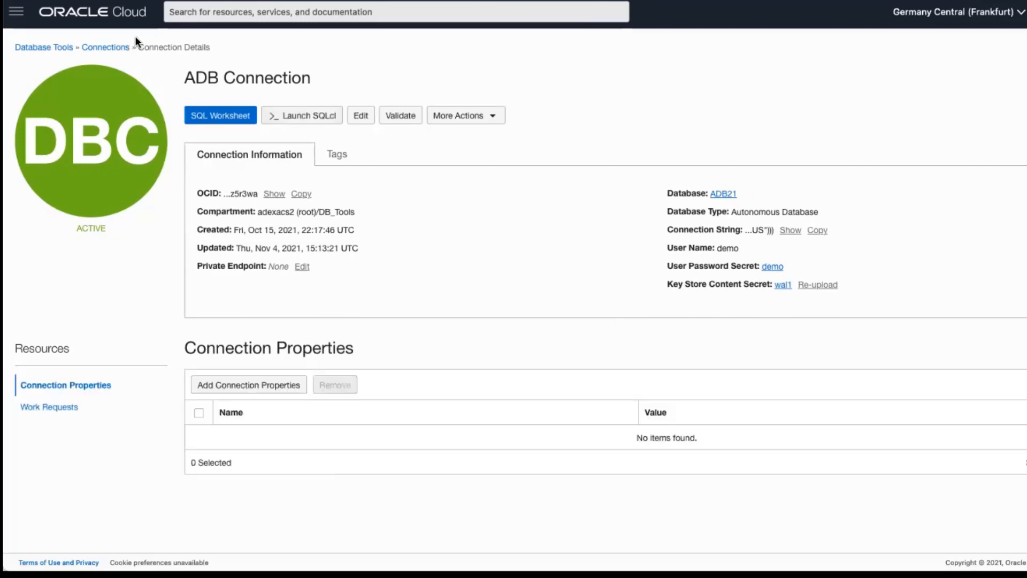
Return to the Connections list via the breadcrumb.
click(109, 47)
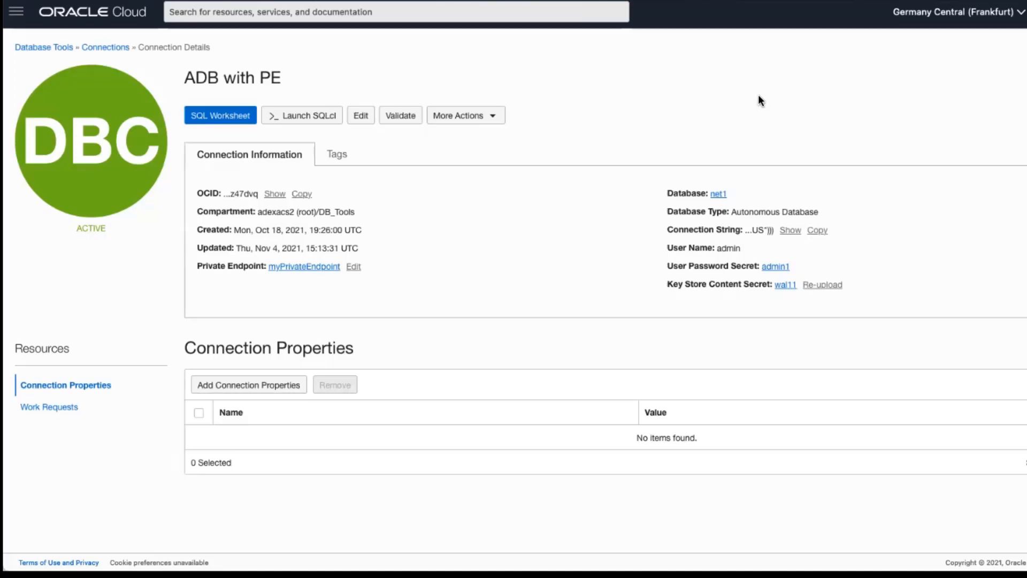
Launch SQLcl for ADB with PE through the sebastion bastion.
click(297, 115)
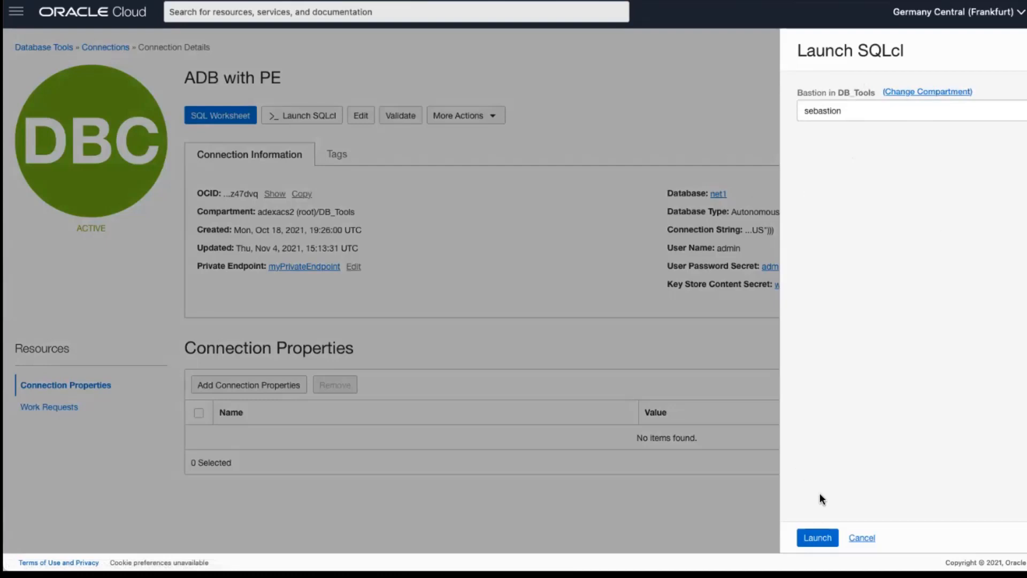
click(819, 537)
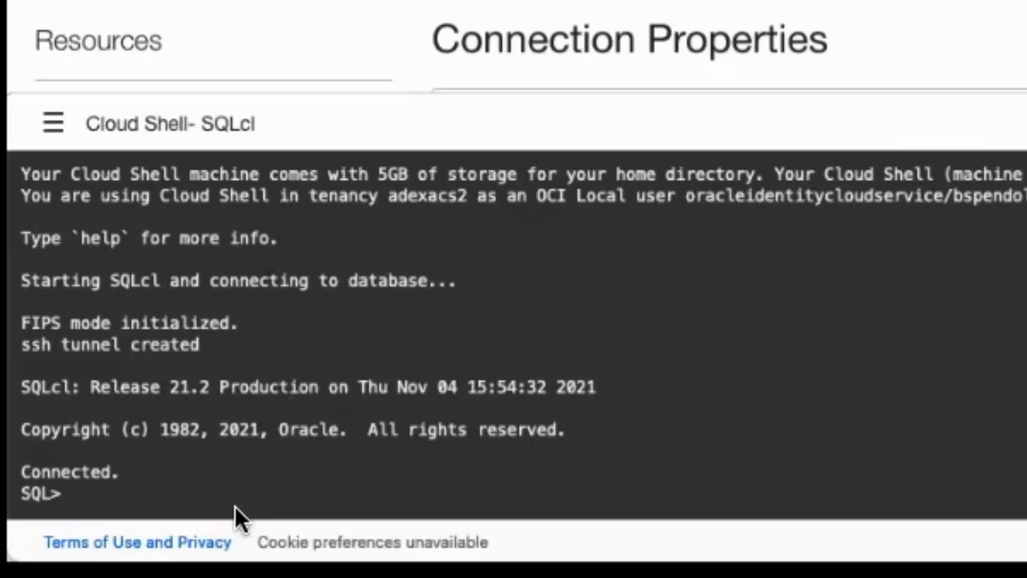
In SQLcl, run tables, abandon a partial select query, then run help.
text(tables)
key(Return)
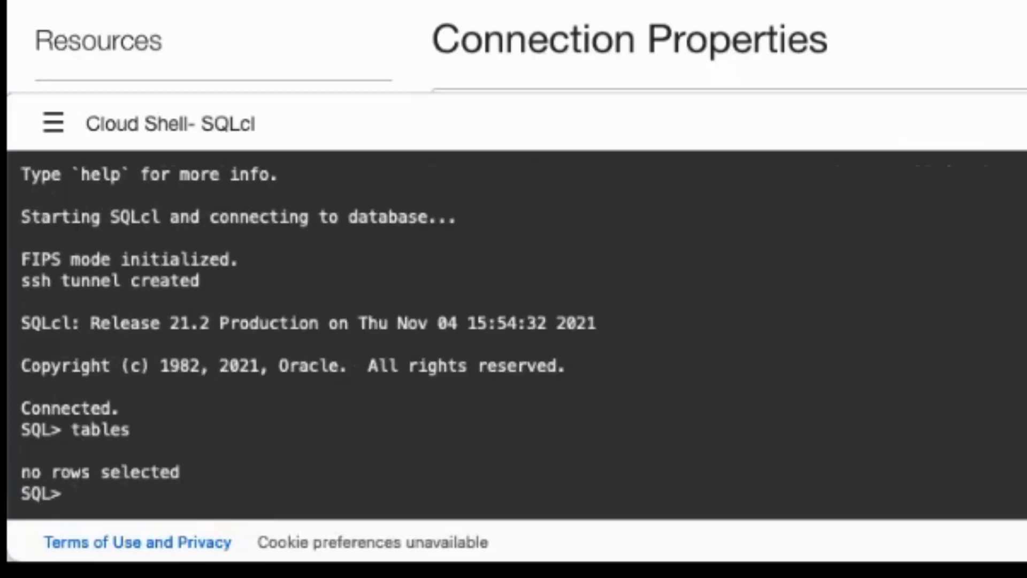
text(sele)
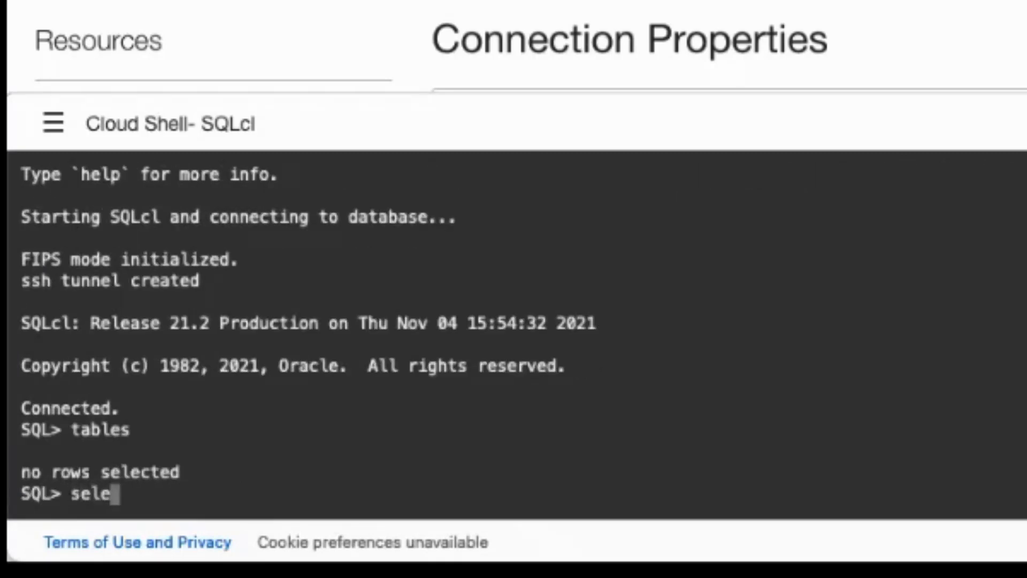
text(ct * from)
key(BackSpace)
key(BackSpace)
key(BackSpace)
key(BackSpace)
key(BackSpace)
key(BackSpace)
key(BackSpace)
key(BackSpace)
key(BackSpace)
key(BackSpace)
key(BackSpace)
key(BackSpace)
key(BackSpace)
key(BackSpace)
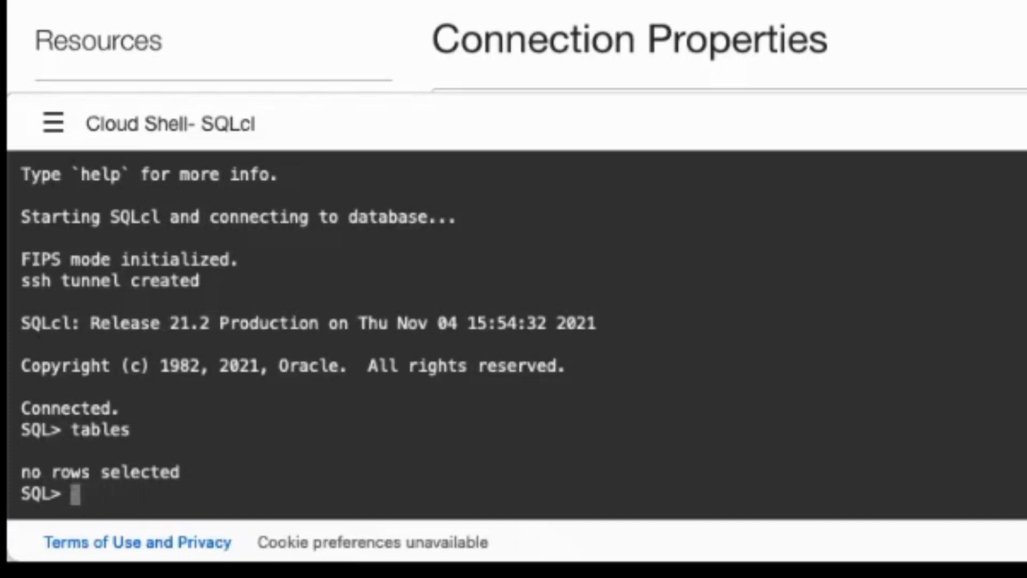
text(help)
key(Return)
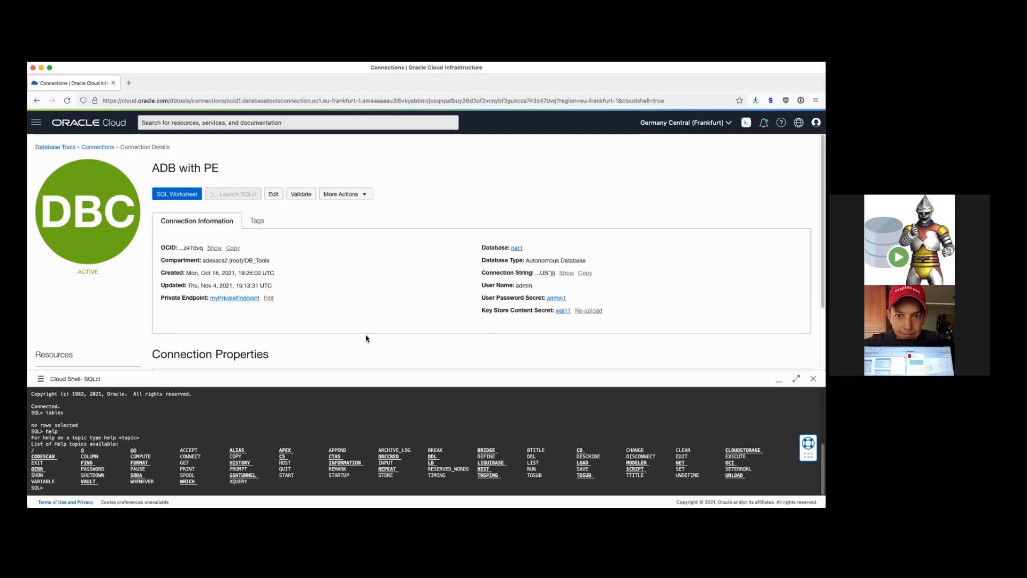
Go back to the Connections list and dismiss myDatabaseConnection's actions menu unused.
click(97, 147)
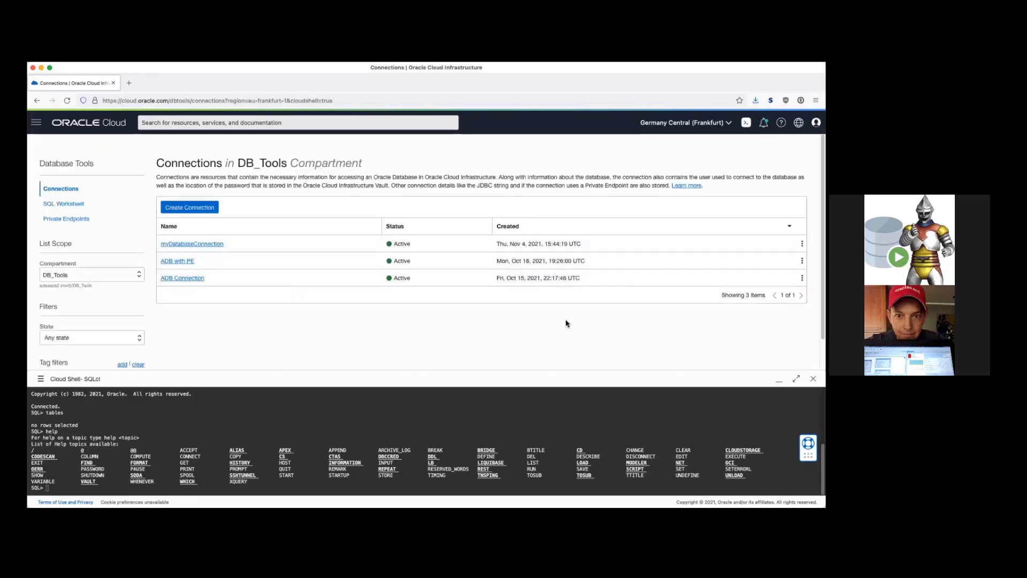
click(802, 243)
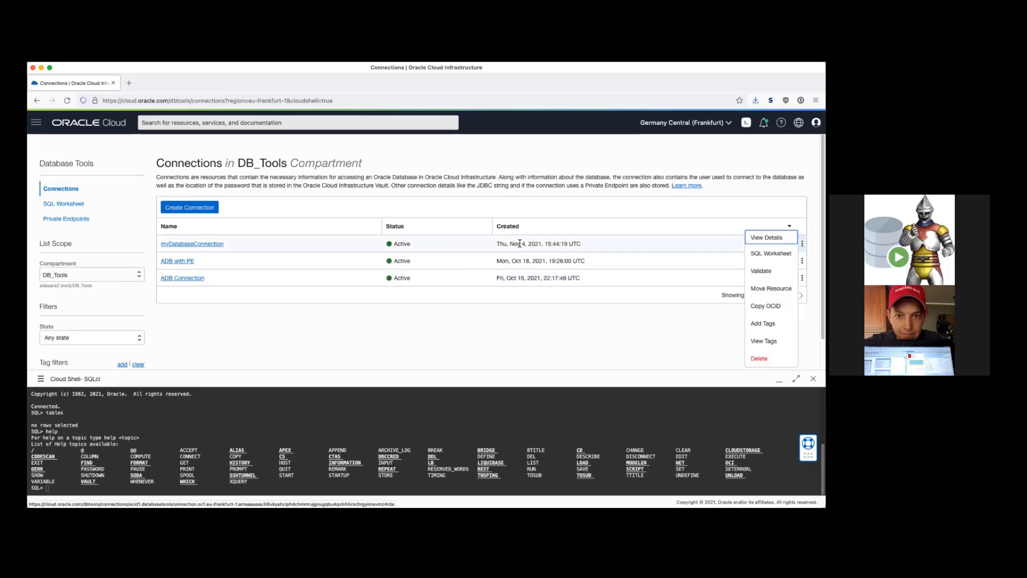
click(274, 339)
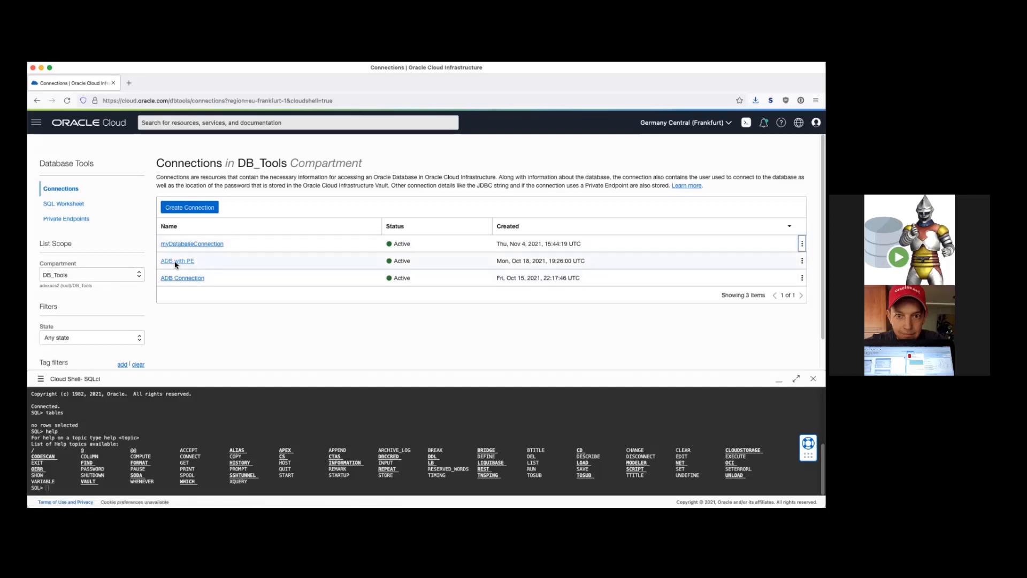